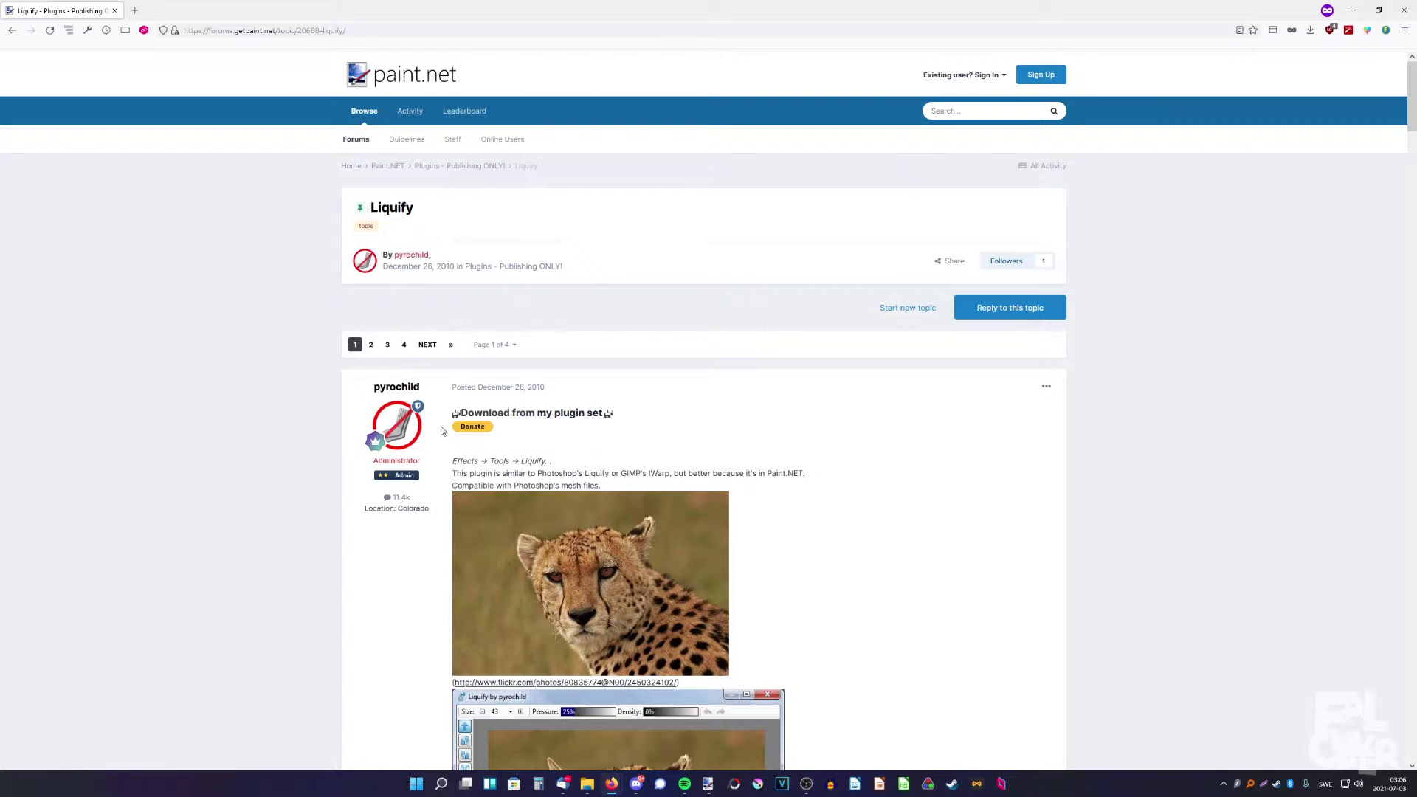
Open the pyrochild plugin set's download page from the Liquify topic and return to paint.net
{"action": "left_click", "coordinate": [590, 416]}
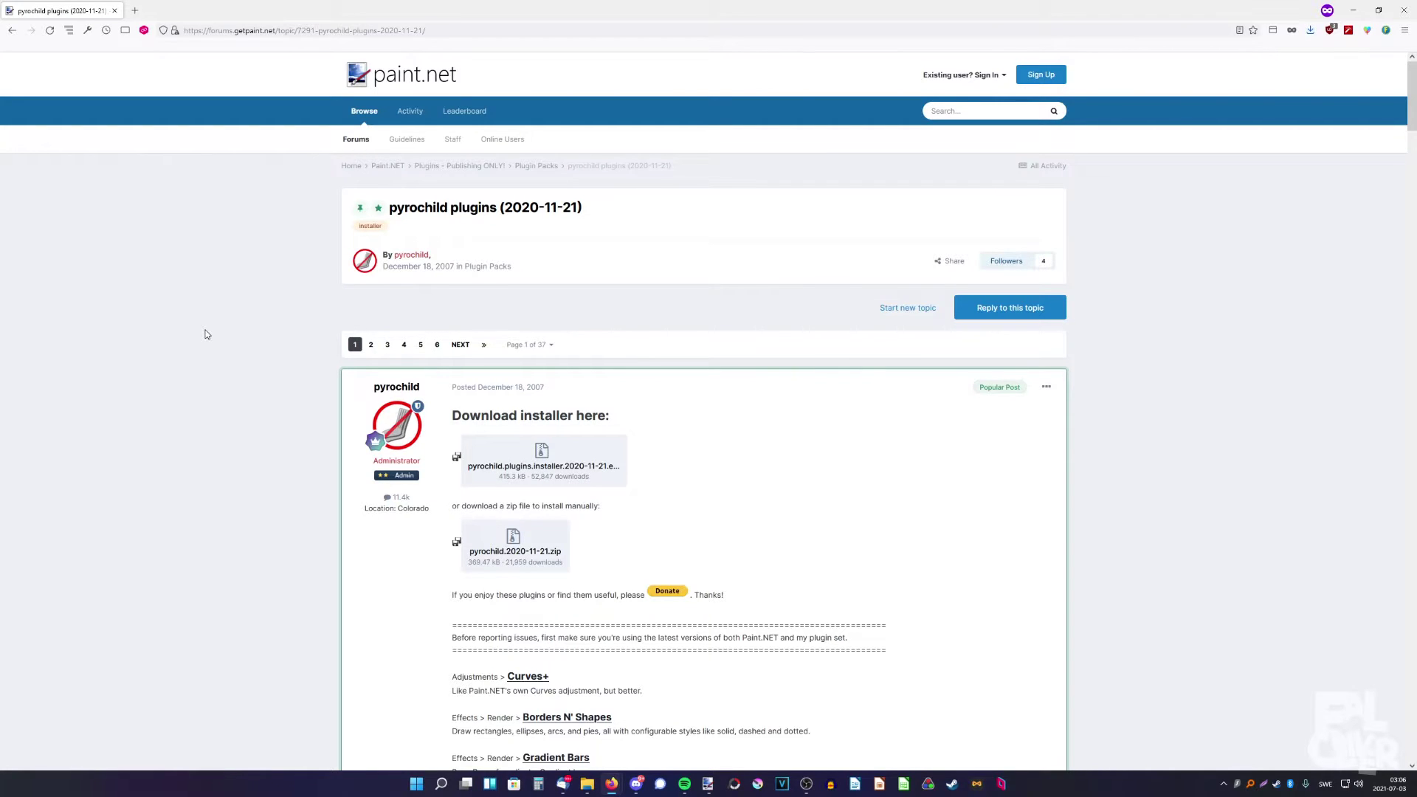
{"action": "left_click", "coordinate": [1353, 10]}
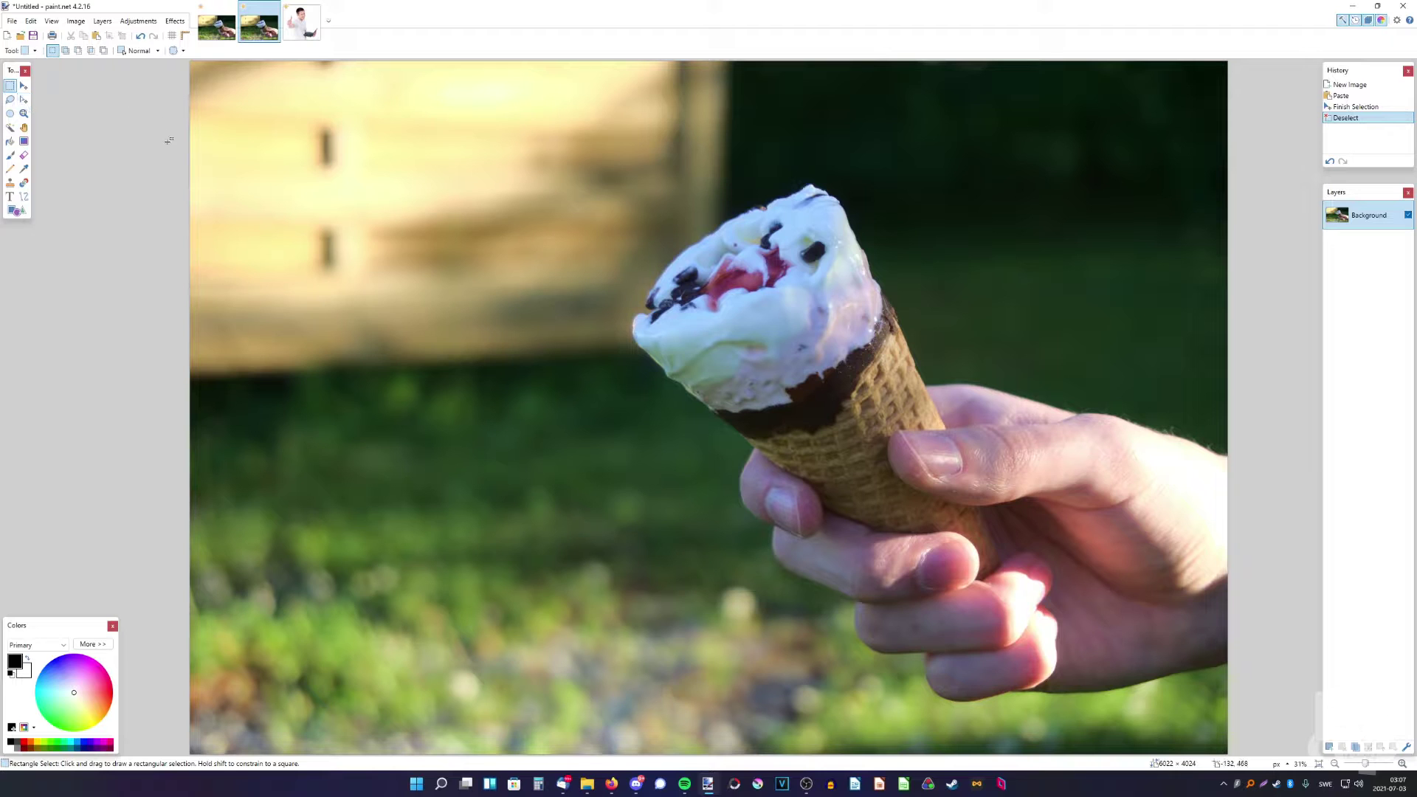
Bring up the 1920 × 1283 ice cream photo and examine the lower edge of the ice cream up close
{"action": "left_click", "coordinate": [212, 34]}
{"action": "left_click", "coordinate": [176, 23]}
{"action": "left_click", "coordinate": [176, 22]}
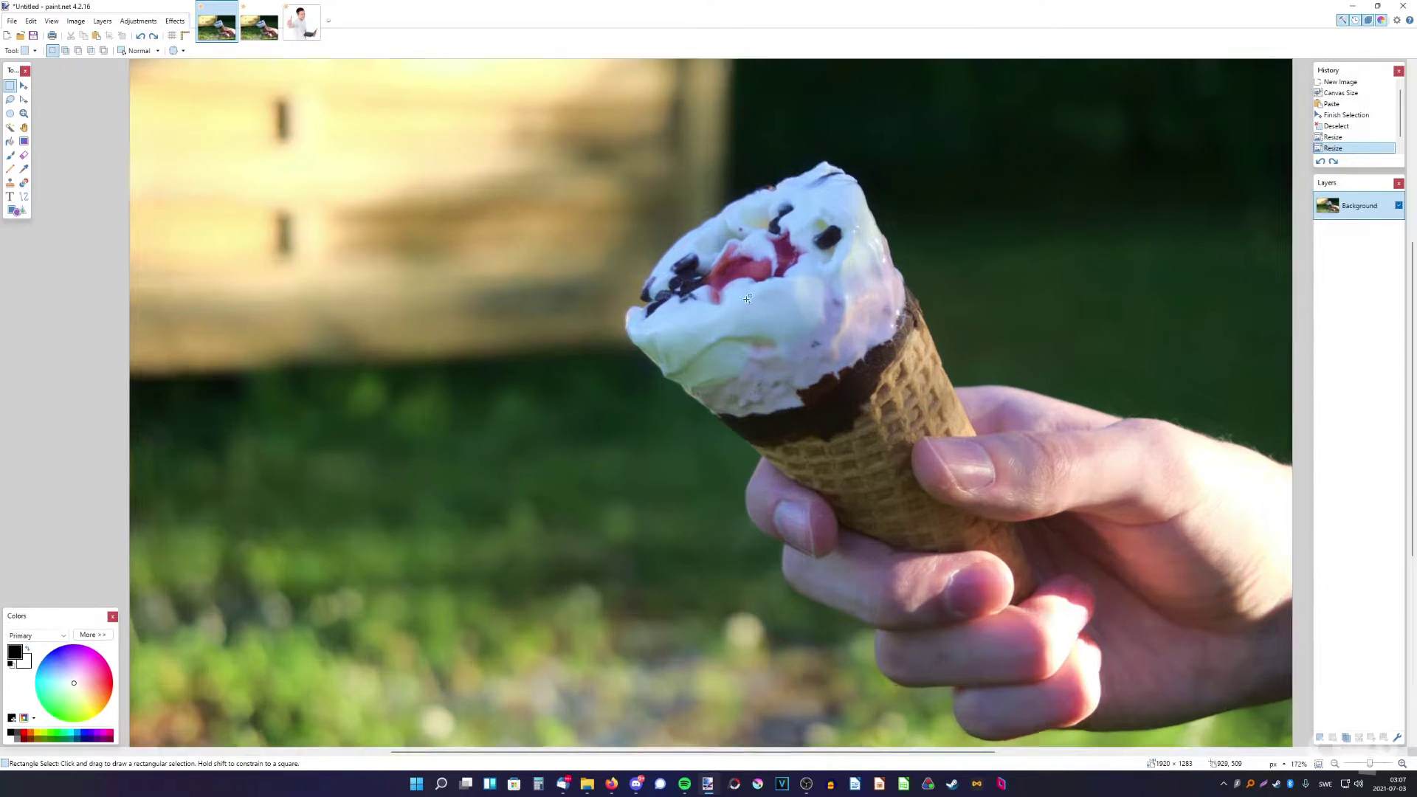
{"action": "scroll", "coordinate": [740, 246], "scroll_direction": "up", "scroll_amount": 2}
{"action": "scroll", "coordinate": [720, 260], "scroll_direction": "up", "scroll_amount": 1}
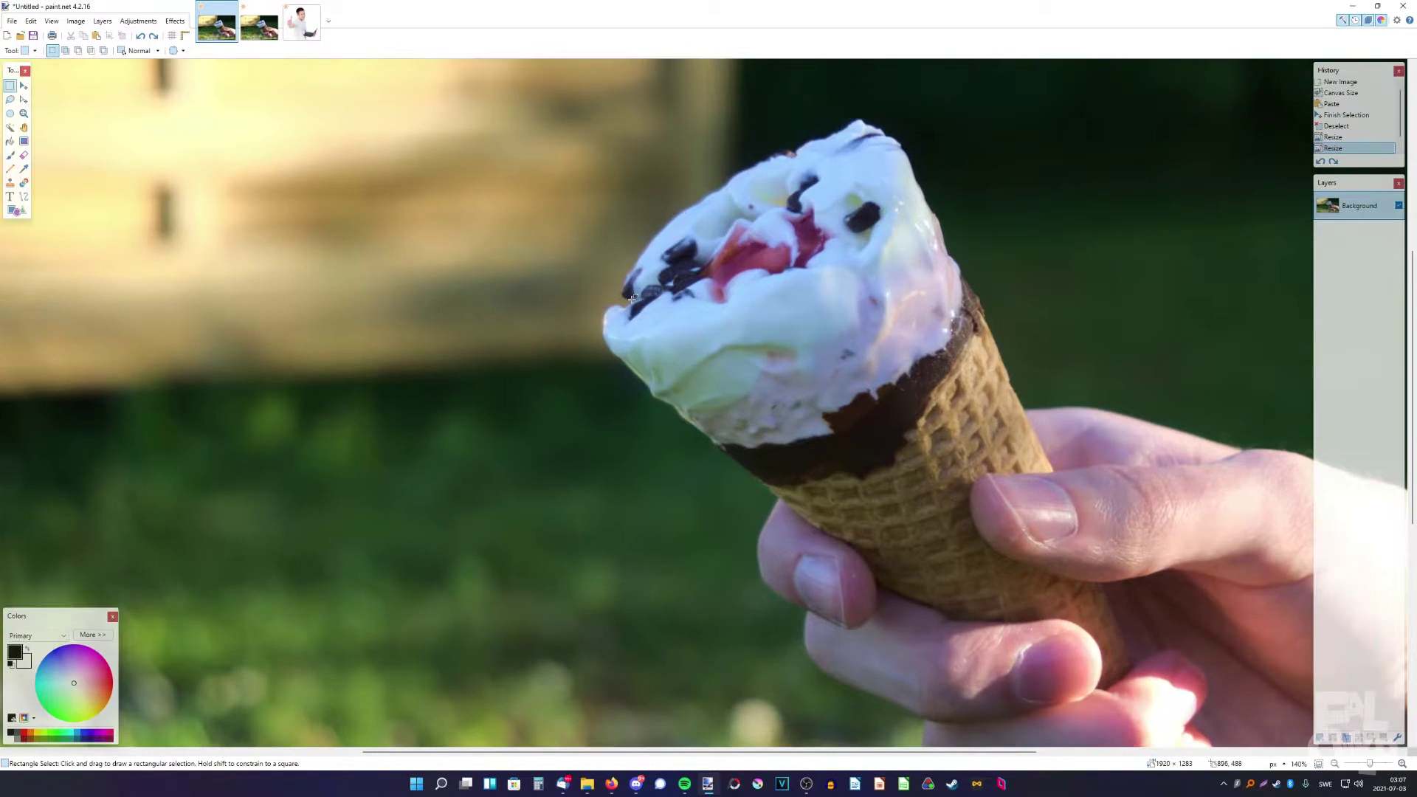
{"action": "scroll", "coordinate": [738, 281], "scroll_direction": "down", "scroll_amount": 4}
{"action": "scroll", "coordinate": [673, 295], "scroll_direction": "up", "scroll_amount": 3}
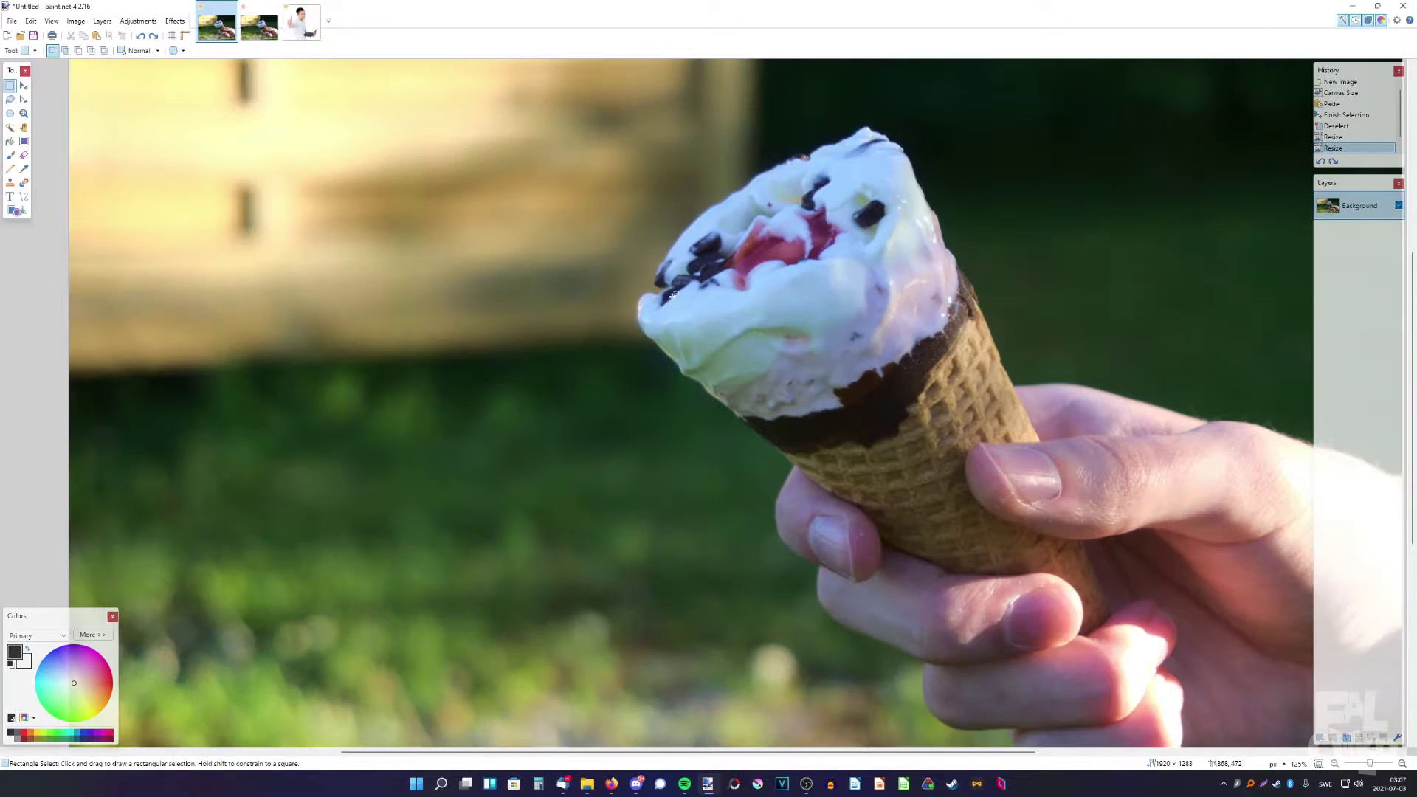
{"action": "scroll", "coordinate": [707, 377], "scroll_direction": "up", "scroll_amount": 2}
{"action": "scroll", "coordinate": [648, 324], "scroll_direction": "up", "scroll_amount": 1}
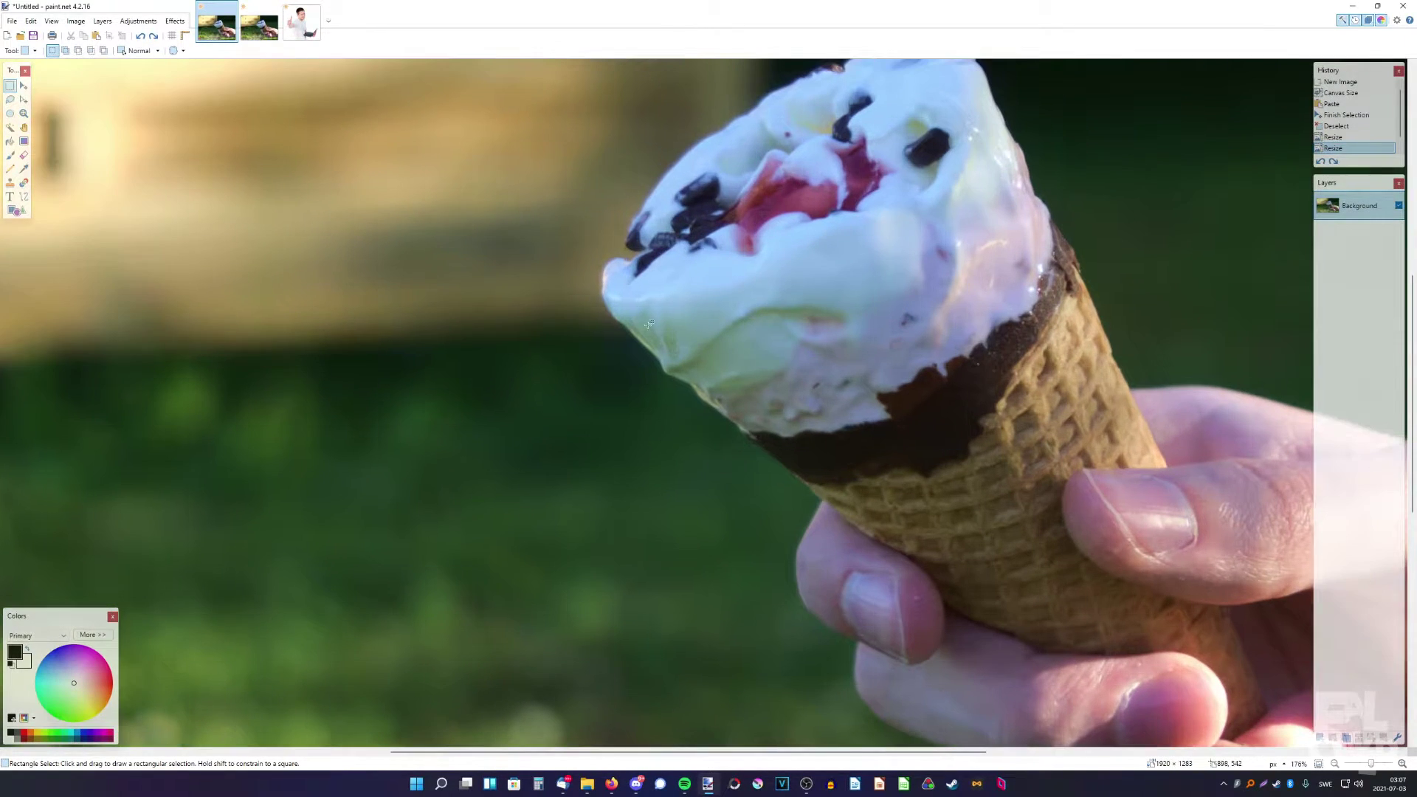
{"action": "scroll", "coordinate": [715, 385], "scroll_direction": "down", "scroll_amount": 4}
{"action": "scroll", "coordinate": [712, 391], "scroll_direction": "up", "scroll_amount": 1}
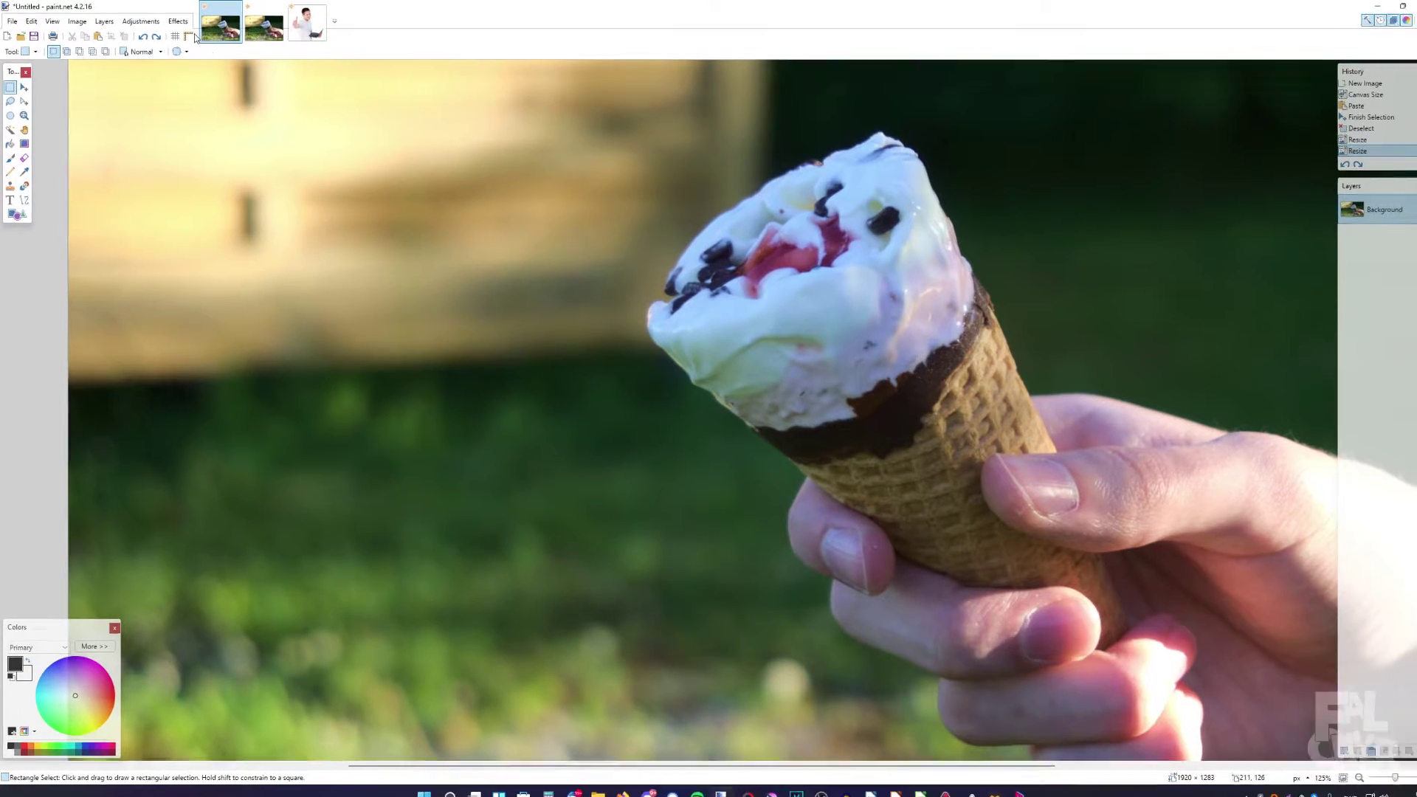
Open the Liquify effect for the ice cream photo, with the ice cream shown enlarged
{"action": "left_click", "coordinate": [175, 21]}
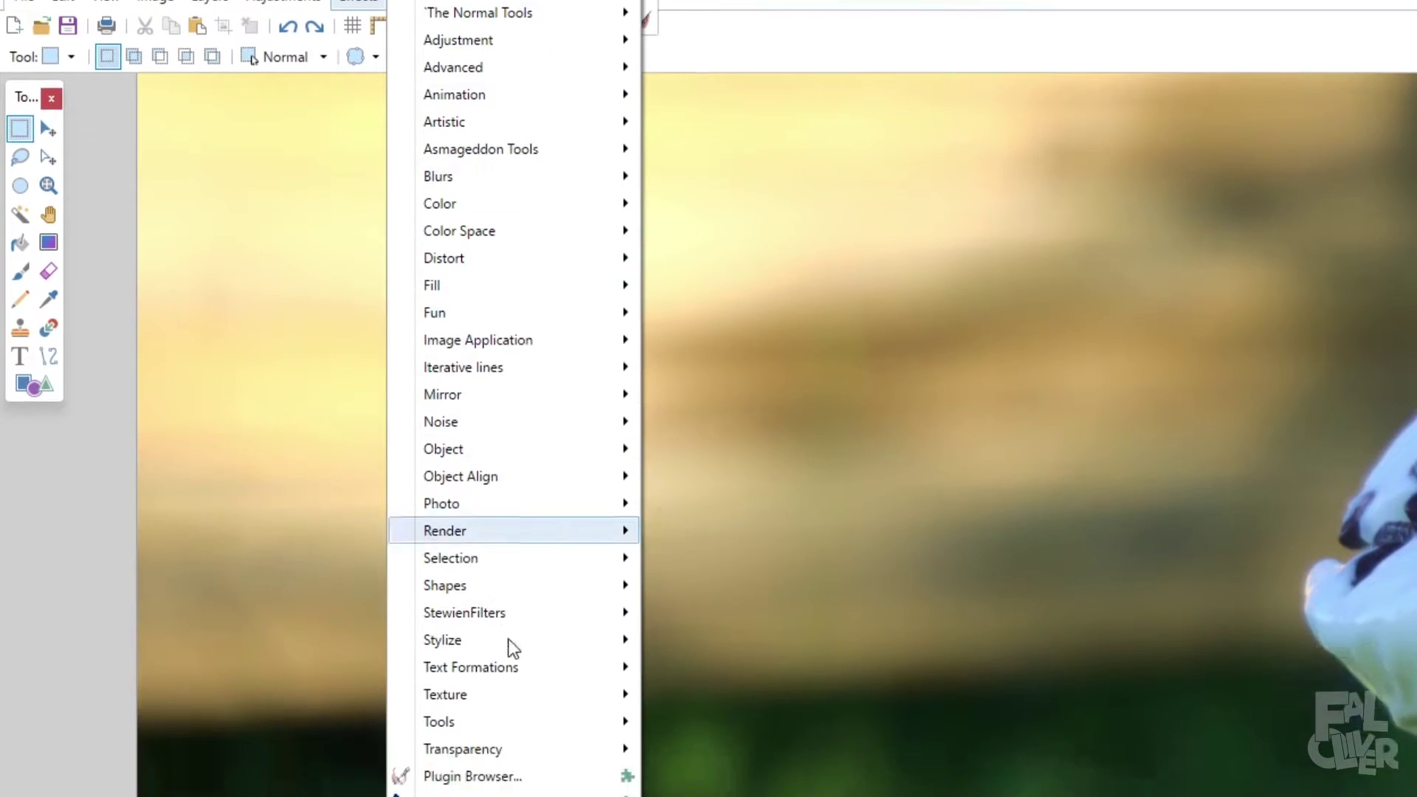
{"action": "mouse_move", "coordinate": [252, 380]}
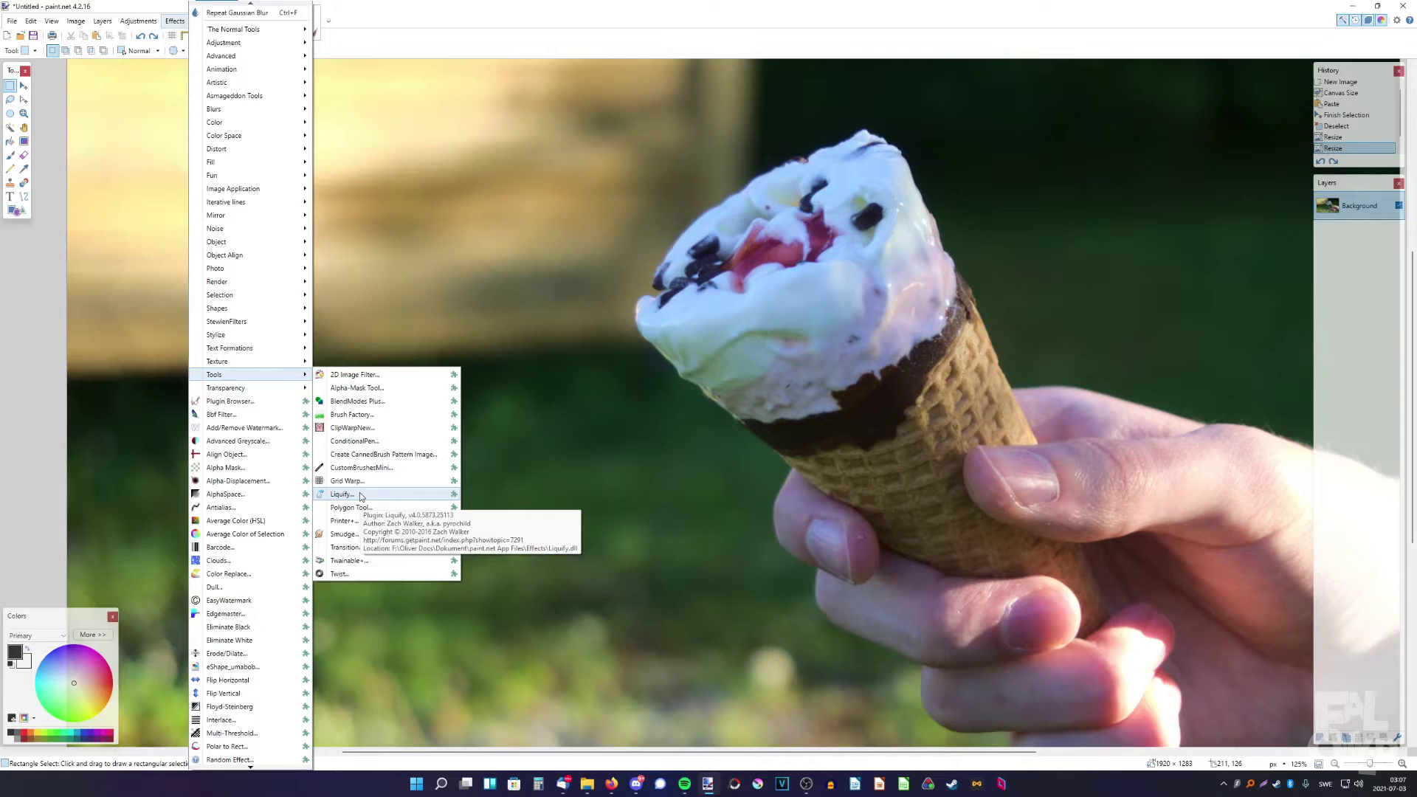
{"action": "left_click", "coordinate": [360, 493]}
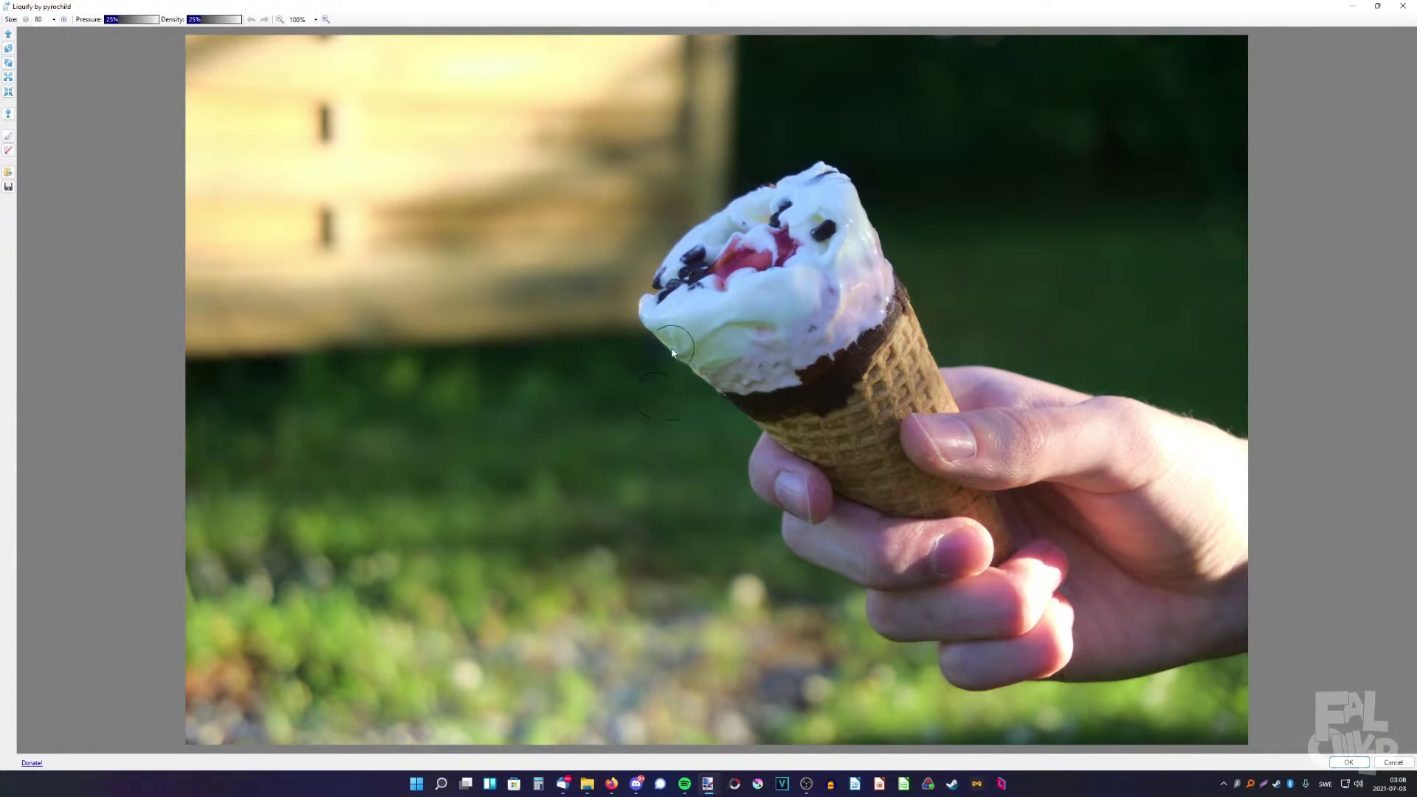
{"action": "scroll", "coordinate": [672, 352], "scroll_direction": "up", "scroll_amount": 4}
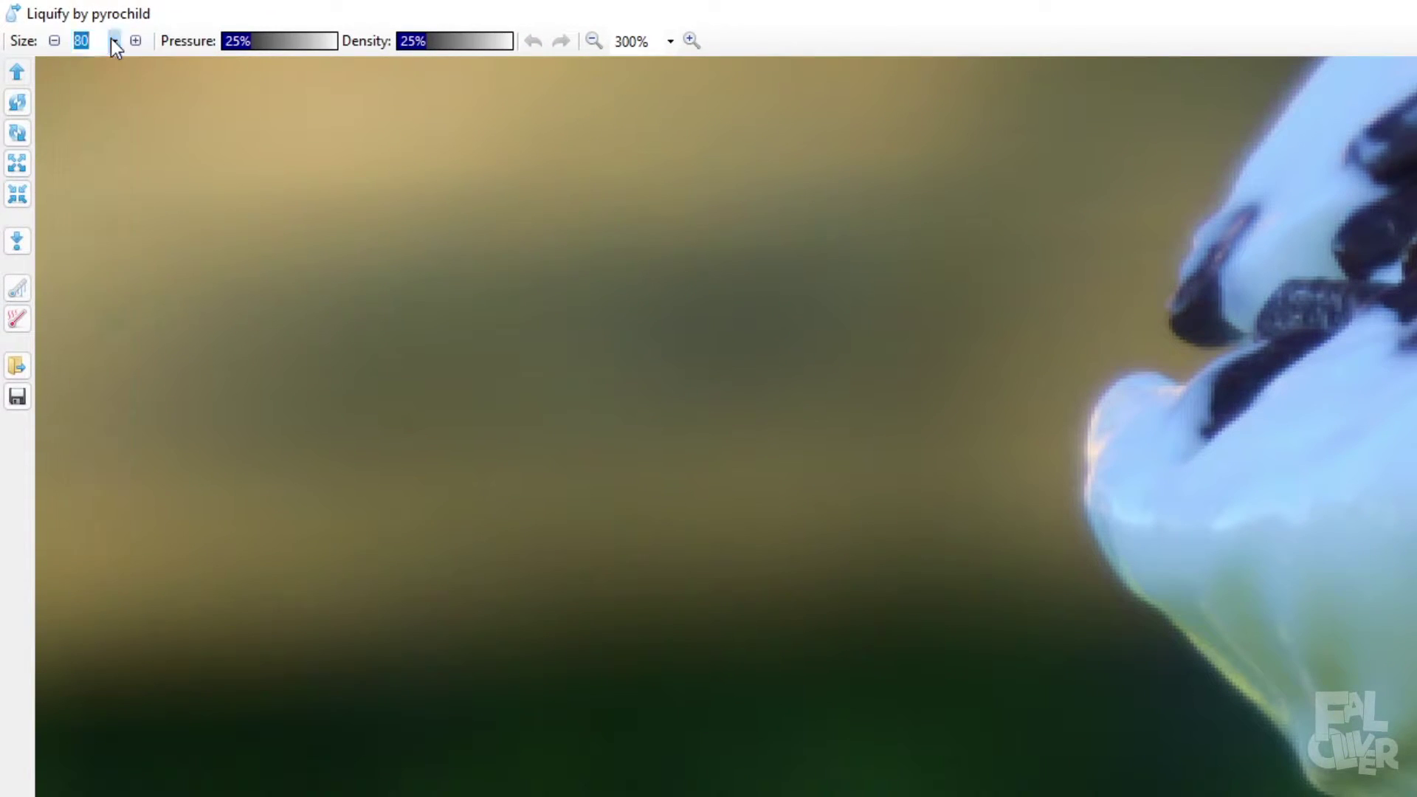
Choose a smaller brush size and pull a melting drip down from the ice cream's lower-left edge
{"action": "left_click", "coordinate": [114, 41]}
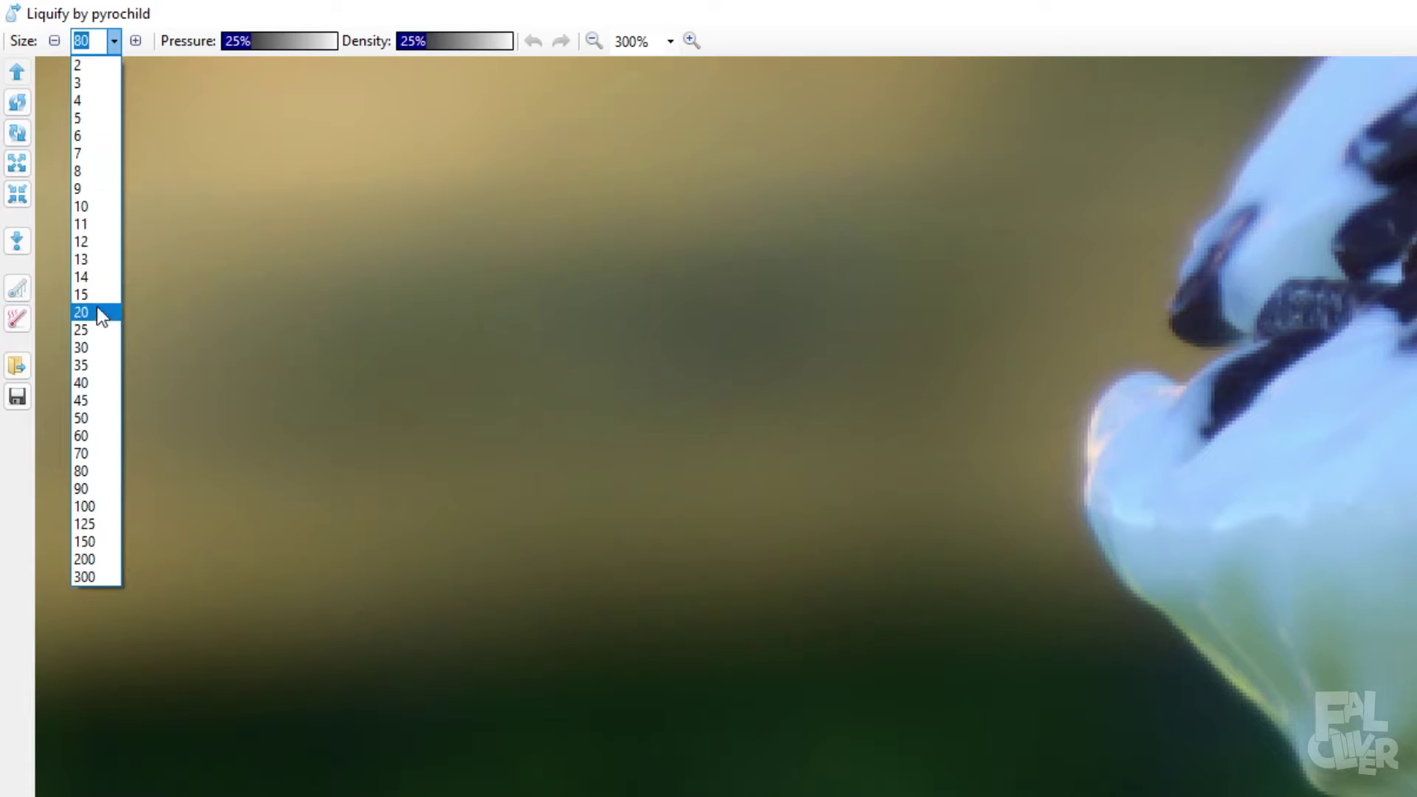
{"action": "left_click", "coordinate": [92, 312]}
{"action": "left_click", "coordinate": [114, 41]}
{"action": "left_click", "coordinate": [109, 164]}
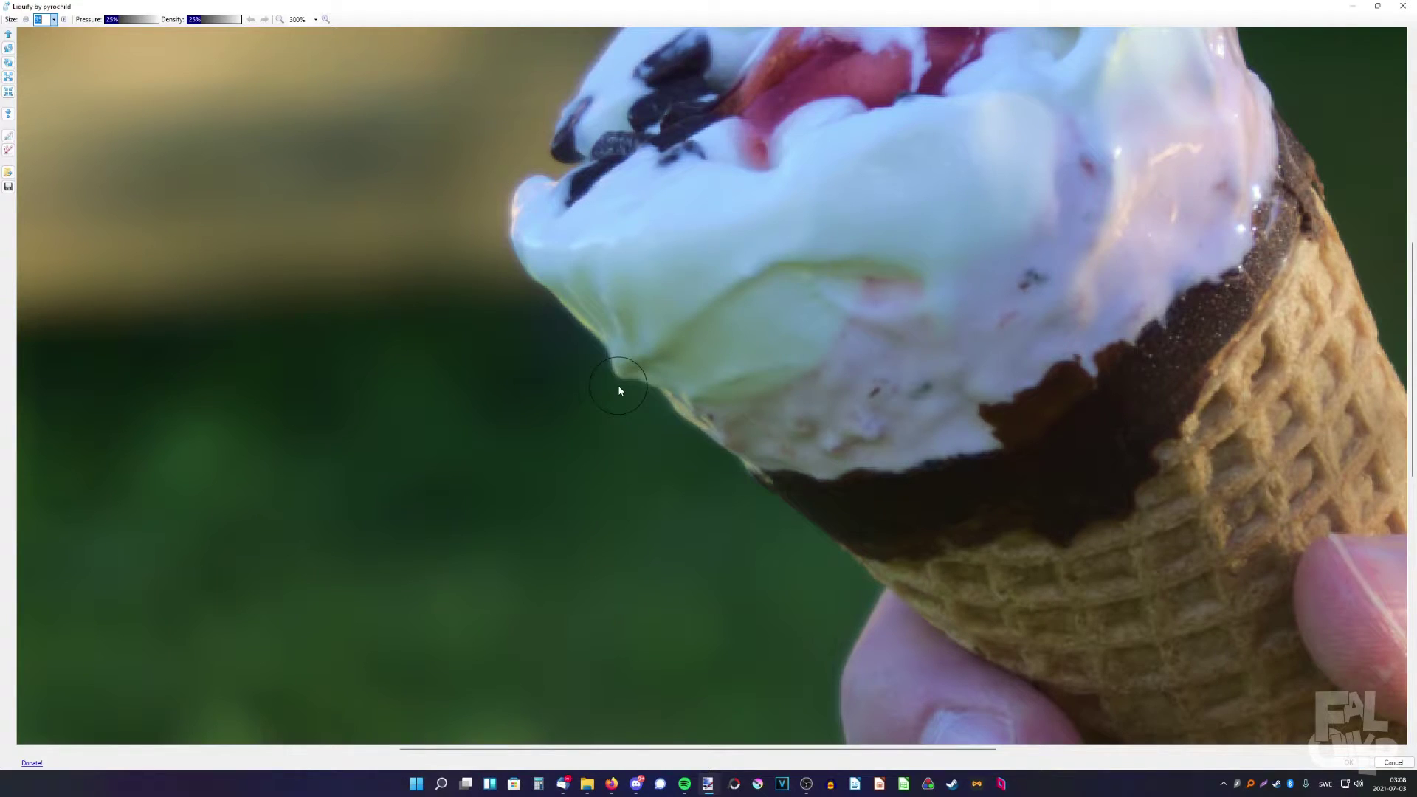
{"action": "left_click_drag", "start_coordinate": [618, 433], "coordinate": [620, 377]}
{"action": "mouse_move", "coordinate": [619, 383]}
{"action": "left_mouse_down"}
{"action": "mouse_move", "coordinate": [636, 404]}
{"action": "mouse_move", "coordinate": [625, 414]}
{"action": "left_mouse_up"}
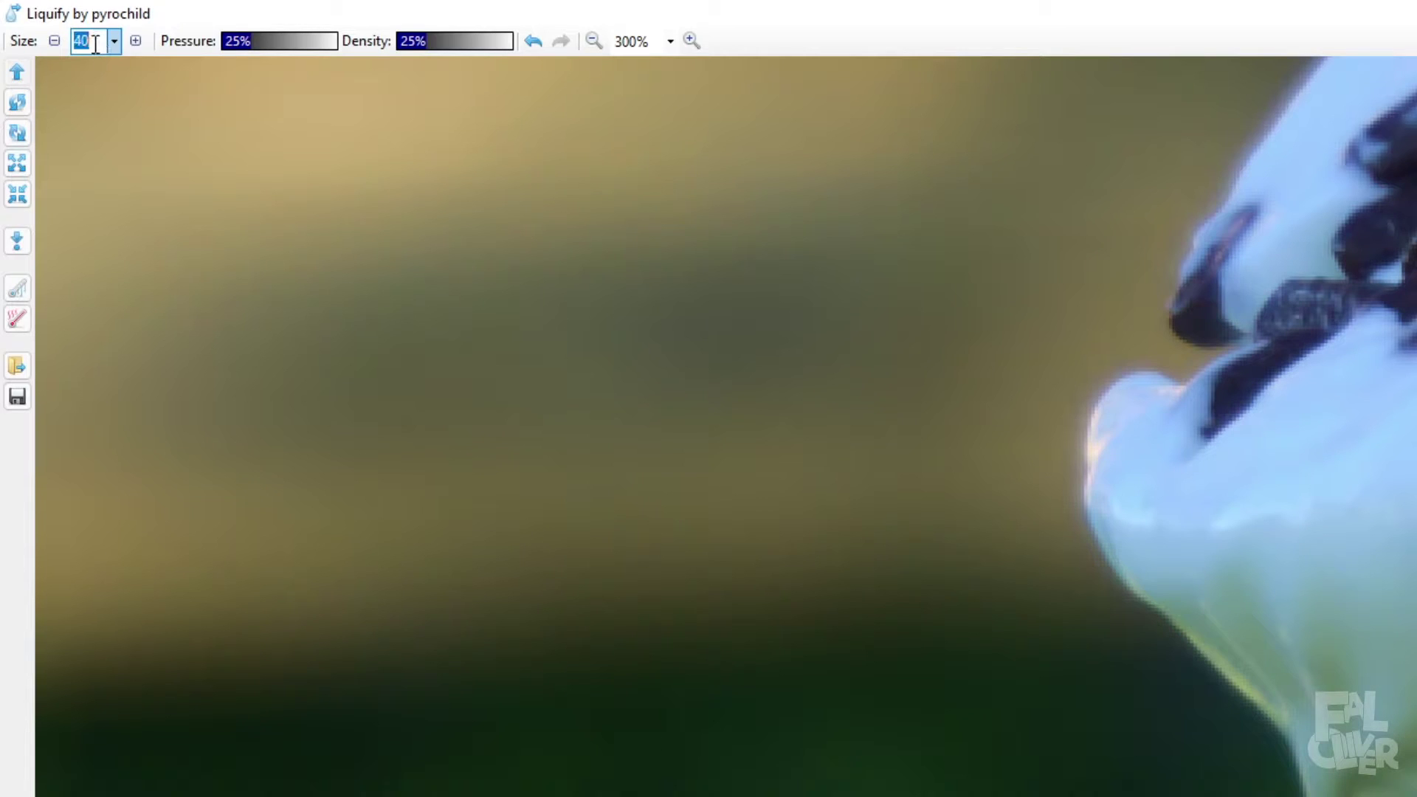
Set the brush size to 45 and pull several more melting drips along the ice cream's lower edge
{"action": "type", "text": "45"}
{"action": "left_click", "coordinate": [111, 43]}
{"action": "left_click", "coordinate": [114, 46]}
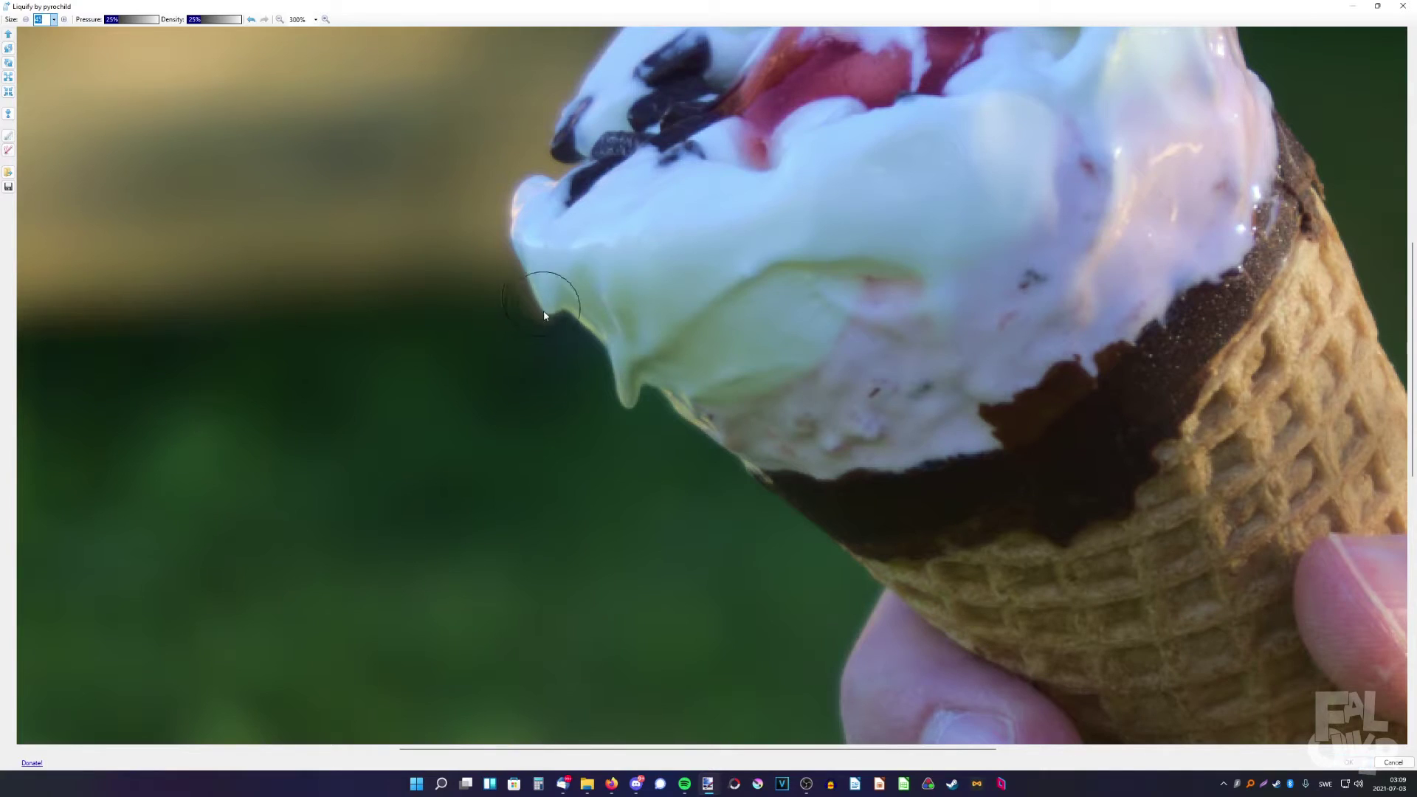
{"action": "mouse_move", "coordinate": [728, 446]}
{"action": "left_mouse_down"}
{"action": "mouse_move", "coordinate": [738, 480]}
{"action": "mouse_move", "coordinate": [720, 468]}
{"action": "left_mouse_up"}
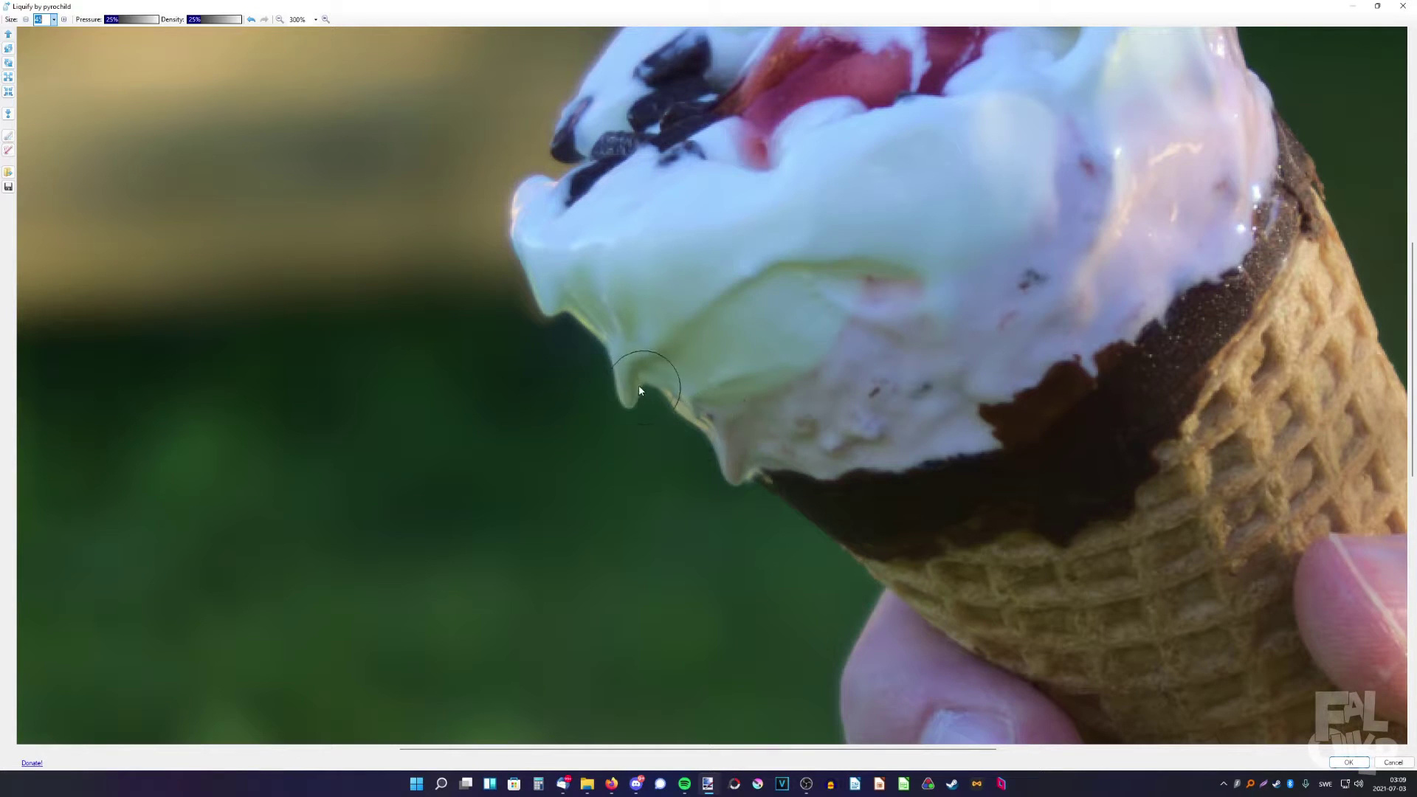
{"action": "mouse_move", "coordinate": [624, 407]}
{"action": "left_mouse_down"}
{"action": "mouse_move", "coordinate": [695, 445]}
{"action": "mouse_move", "coordinate": [686, 436]}
{"action": "left_mouse_up"}
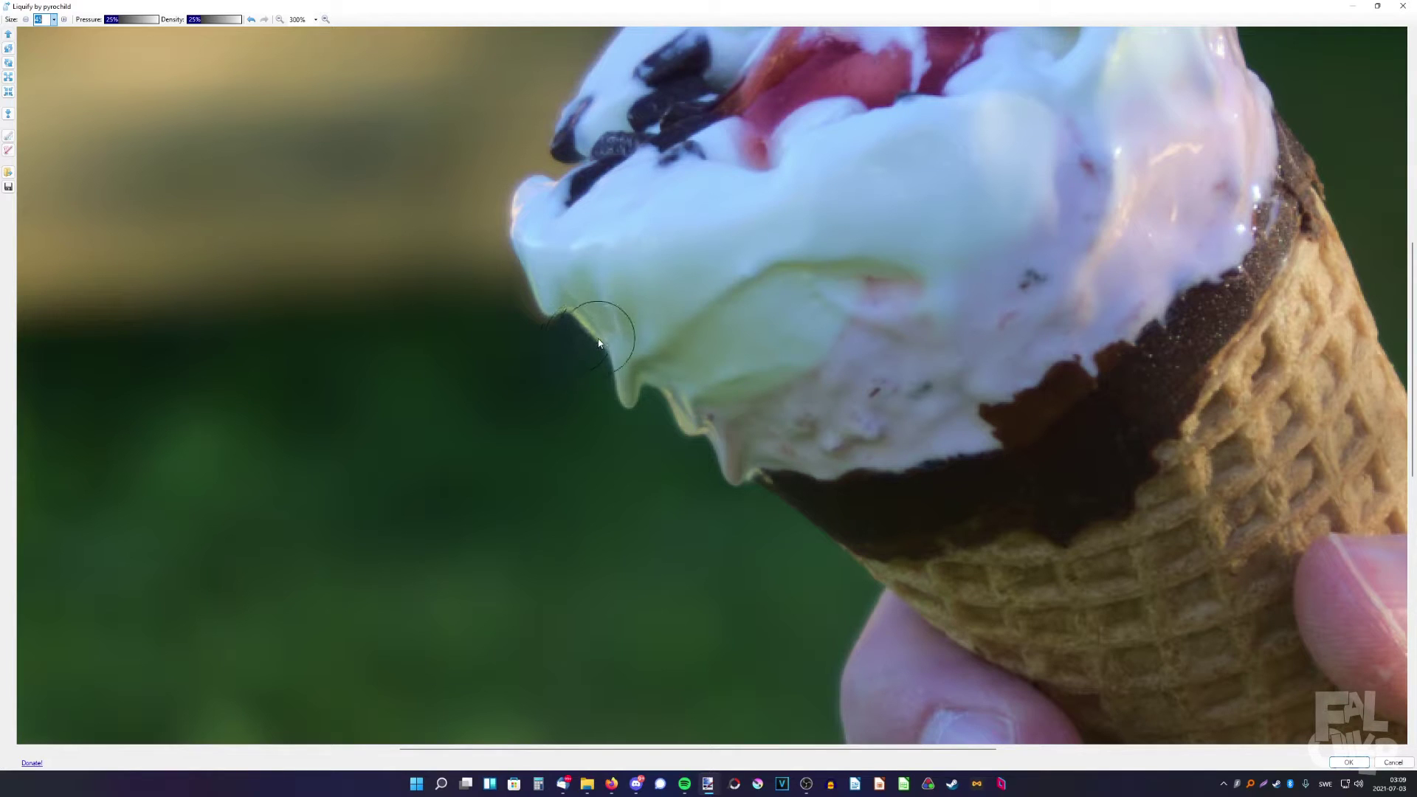
{"action": "left_click_drag", "start_coordinate": [598, 331], "coordinate": [592, 339]}
{"action": "left_click_drag", "start_coordinate": [823, 441], "coordinate": [835, 467]}
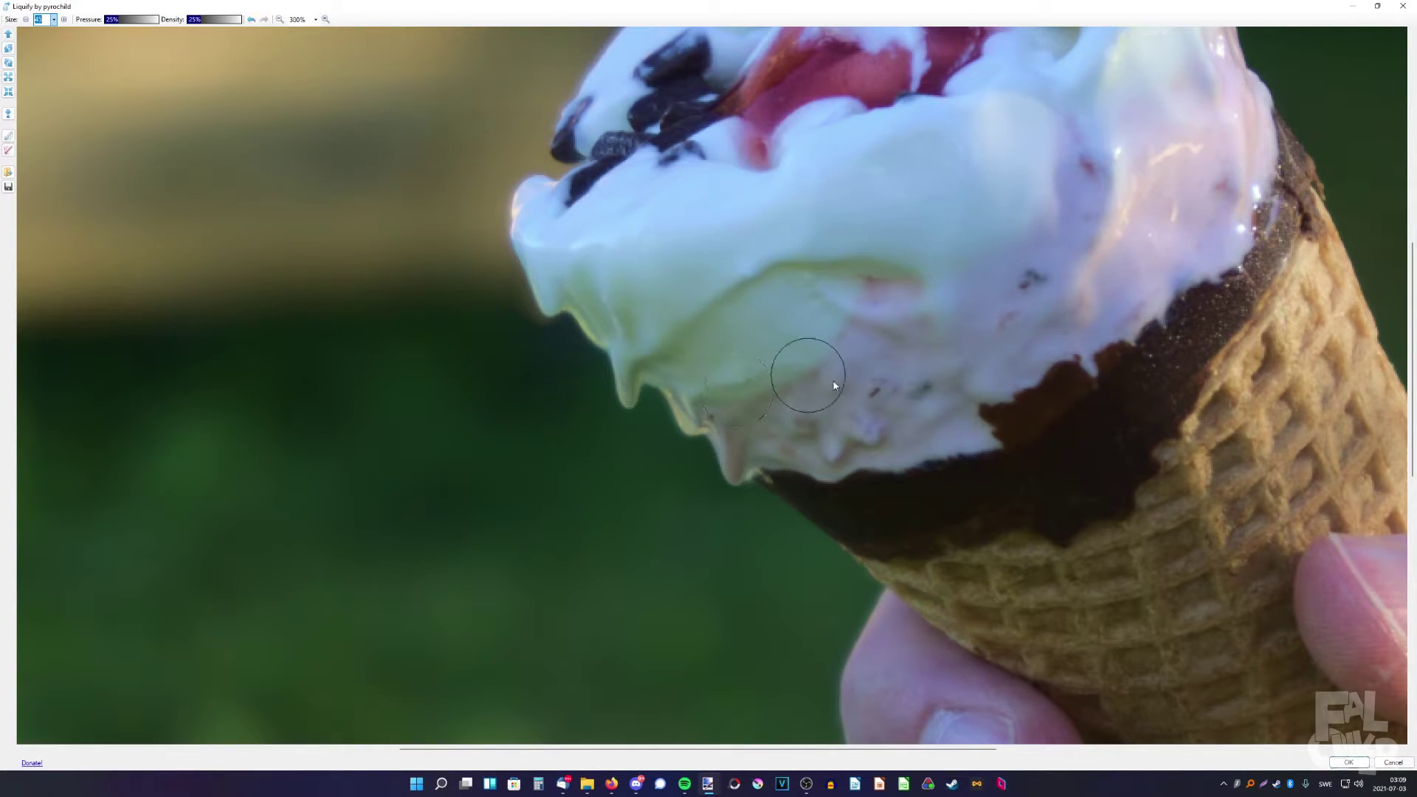
Check the dripping ice cream as a whole and apply the Liquify distortion to the photo
{"action": "scroll", "coordinate": [40, 20], "scroll_direction": "down", "scroll_amount": 5}
{"action": "scroll", "coordinate": [1144, 214], "scroll_direction": "up", "scroll_amount": 2}
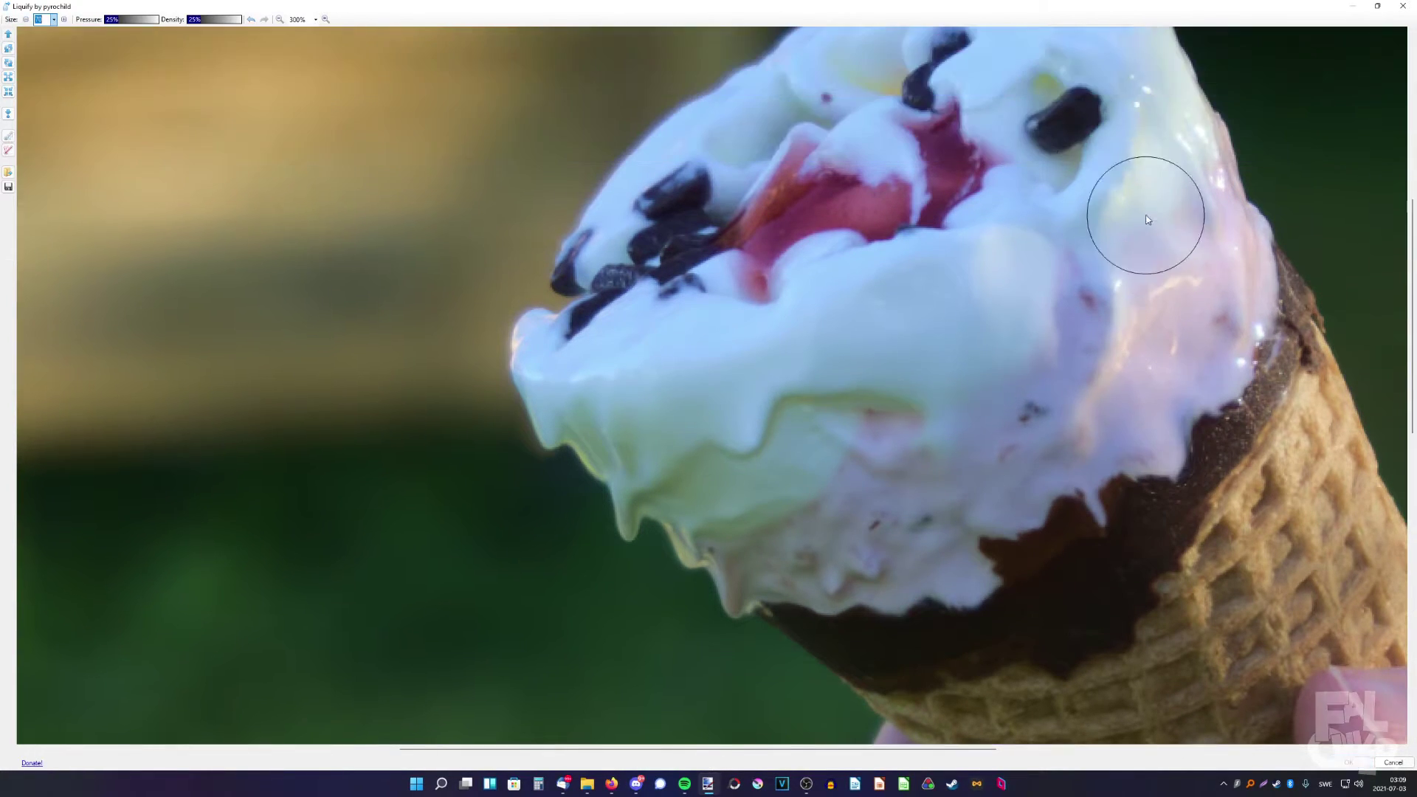
{"action": "scroll", "coordinate": [812, 397], "scroll_direction": "down", "scroll_amount": 1}
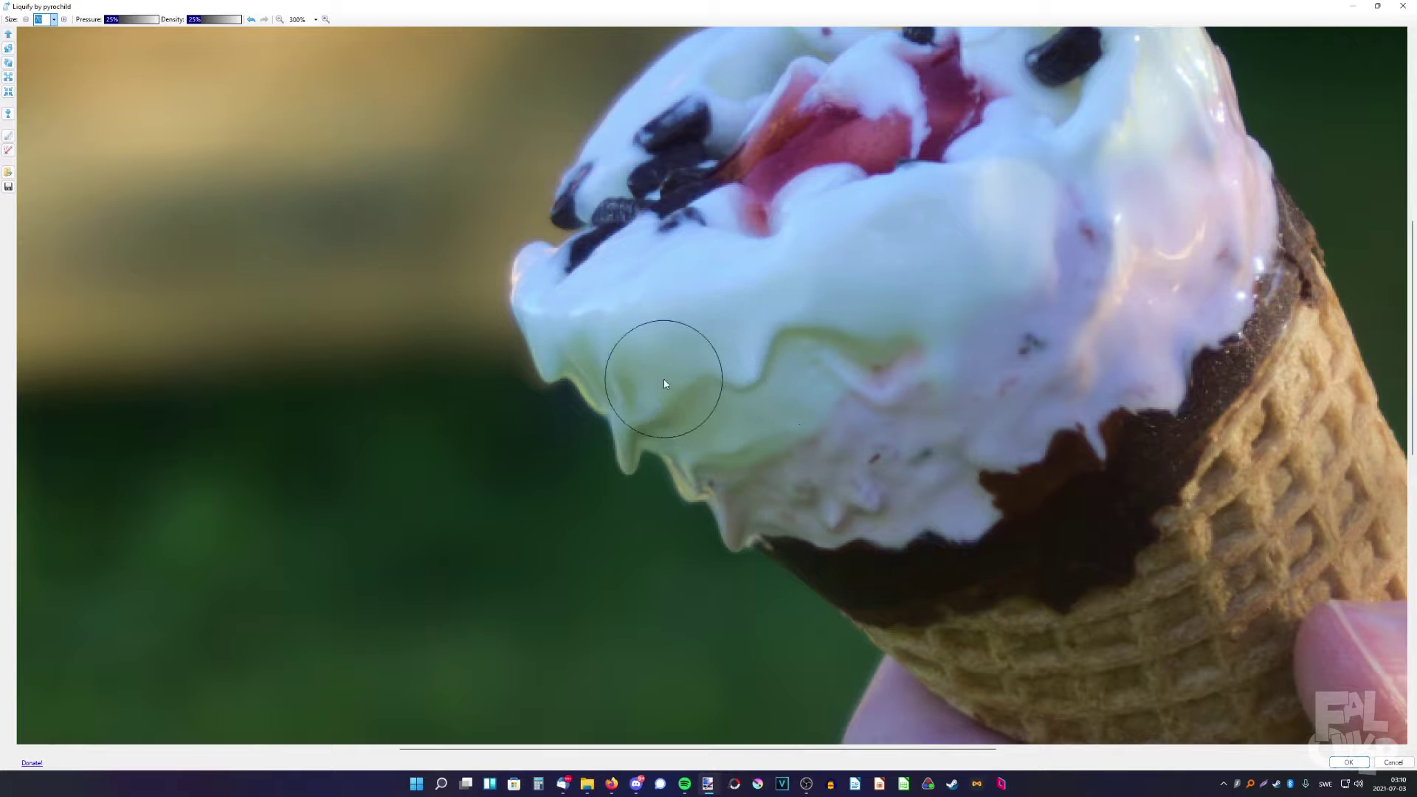
{"action": "scroll", "coordinate": [729, 388], "scroll_direction": "down", "scroll_amount": 1}
{"action": "scroll", "coordinate": [729, 388], "scroll_direction": "down", "scroll_amount": 1}
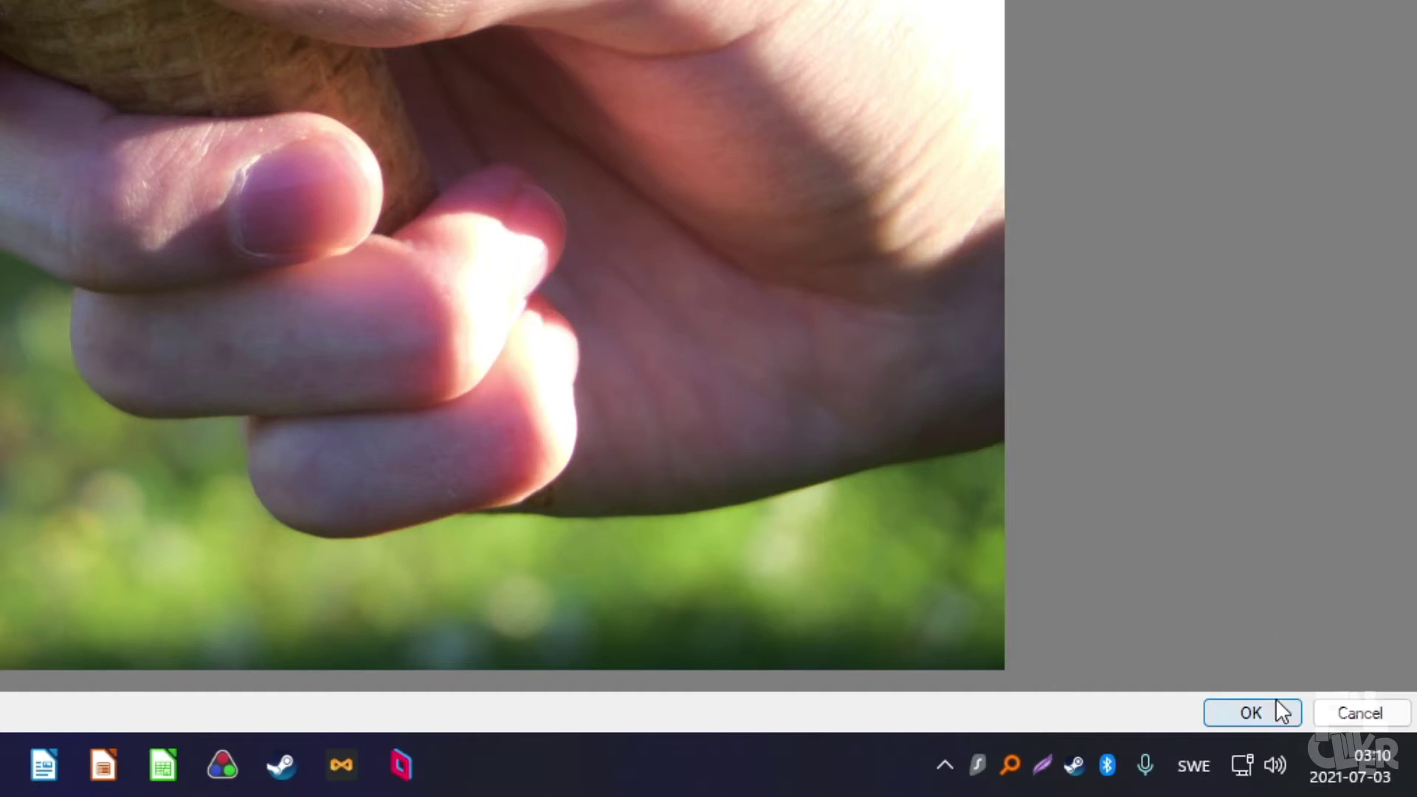
{"action": "left_click", "coordinate": [1358, 763]}
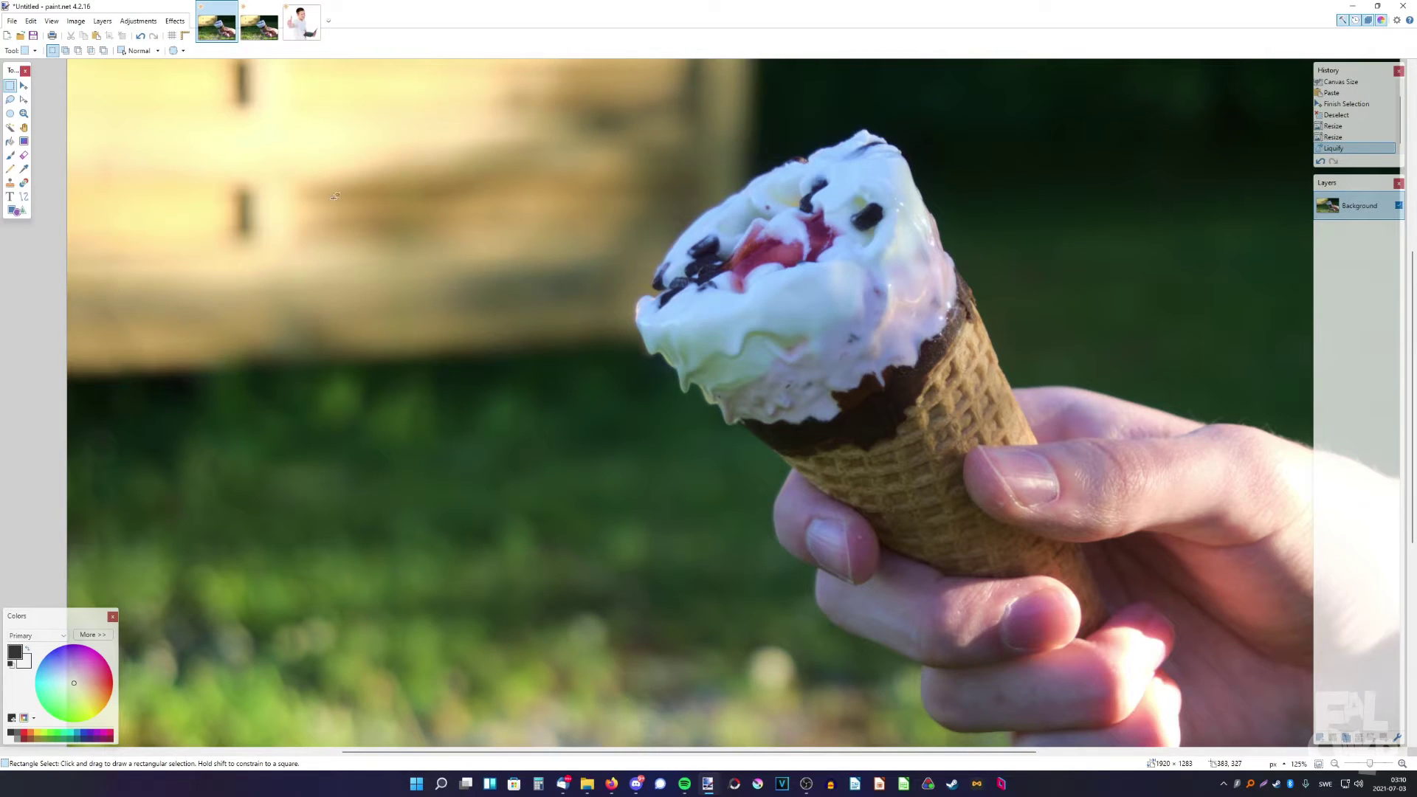
Switch to the image of the man holding a laptop and open the Liquify effect for it
{"action": "left_click", "coordinate": [301, 22]}
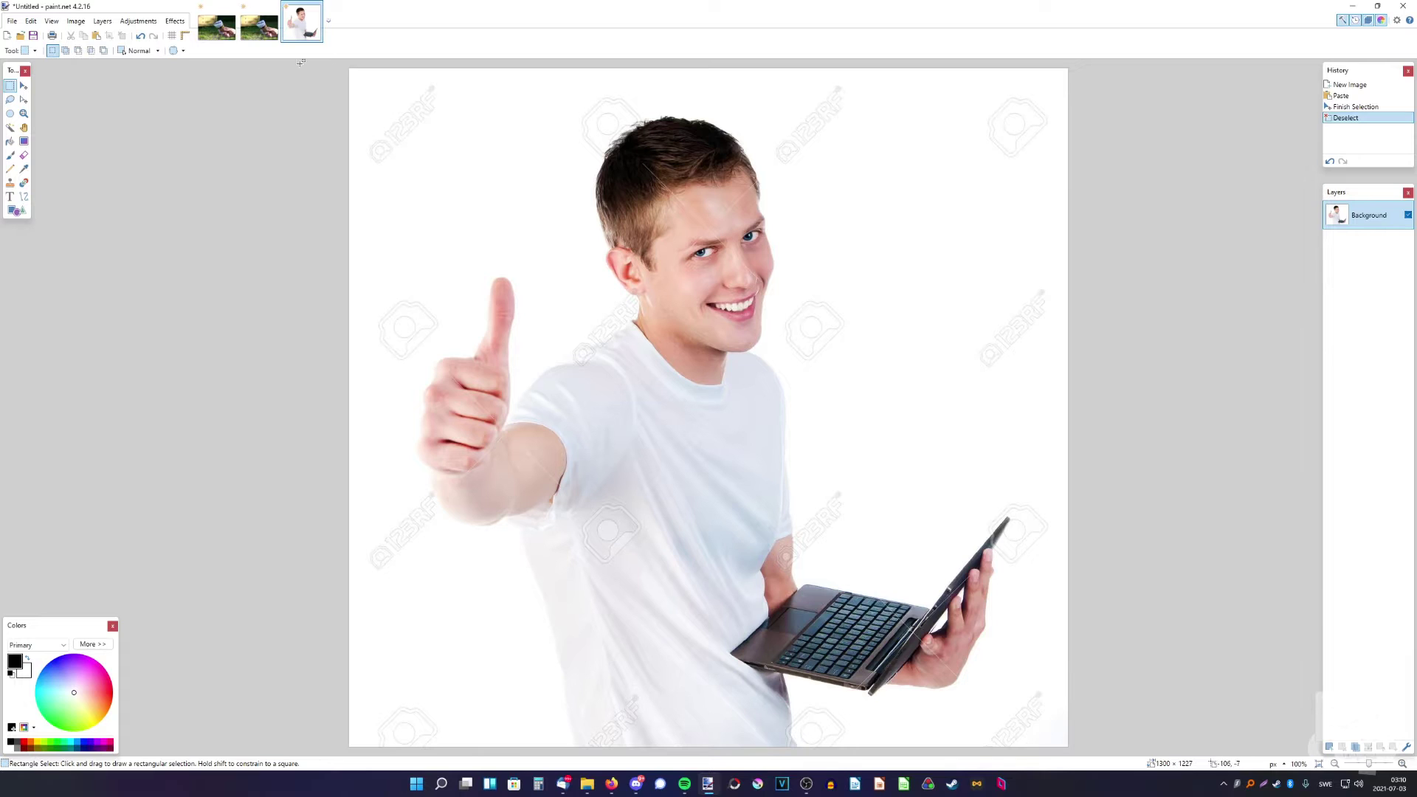
{"action": "left_click", "coordinate": [175, 20]}
{"action": "mouse_move", "coordinate": [266, 375]}
{"action": "left_click", "coordinate": [369, 486]}
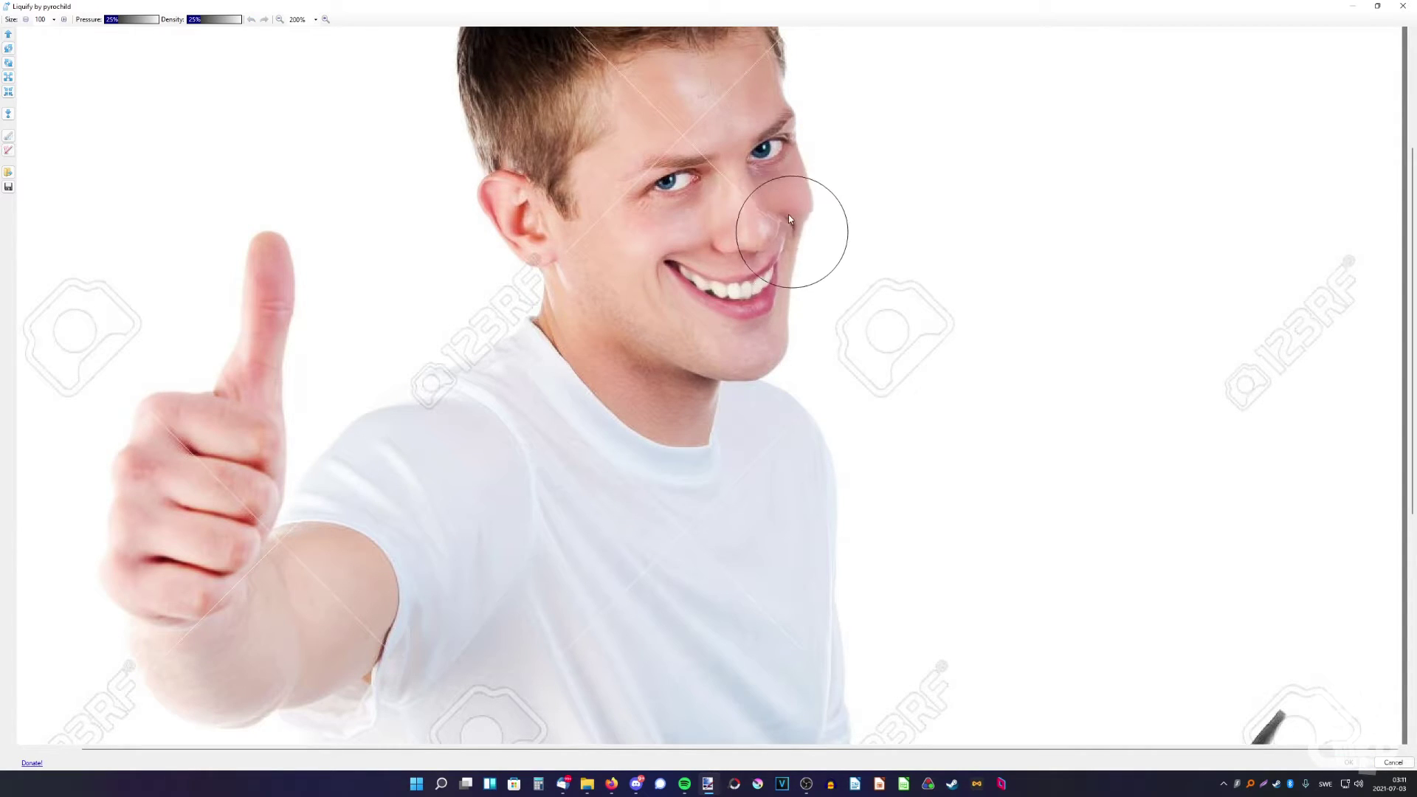
Set the brush size to 150 and enlarge the man's eyes
{"action": "scroll", "coordinate": [649, 277], "scroll_direction": "up", "scroll_amount": 1}
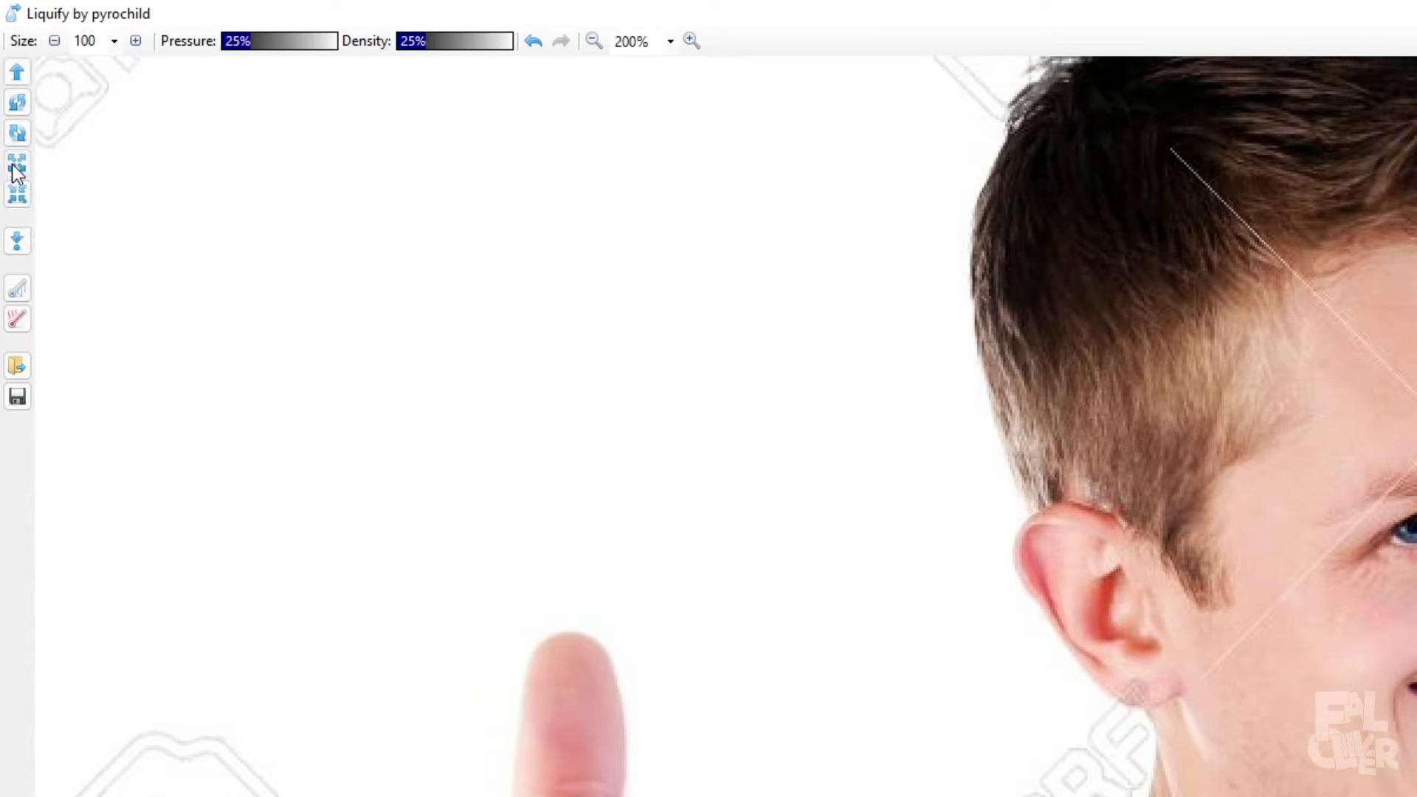
{"action": "double_click", "coordinate": [99, 41]}
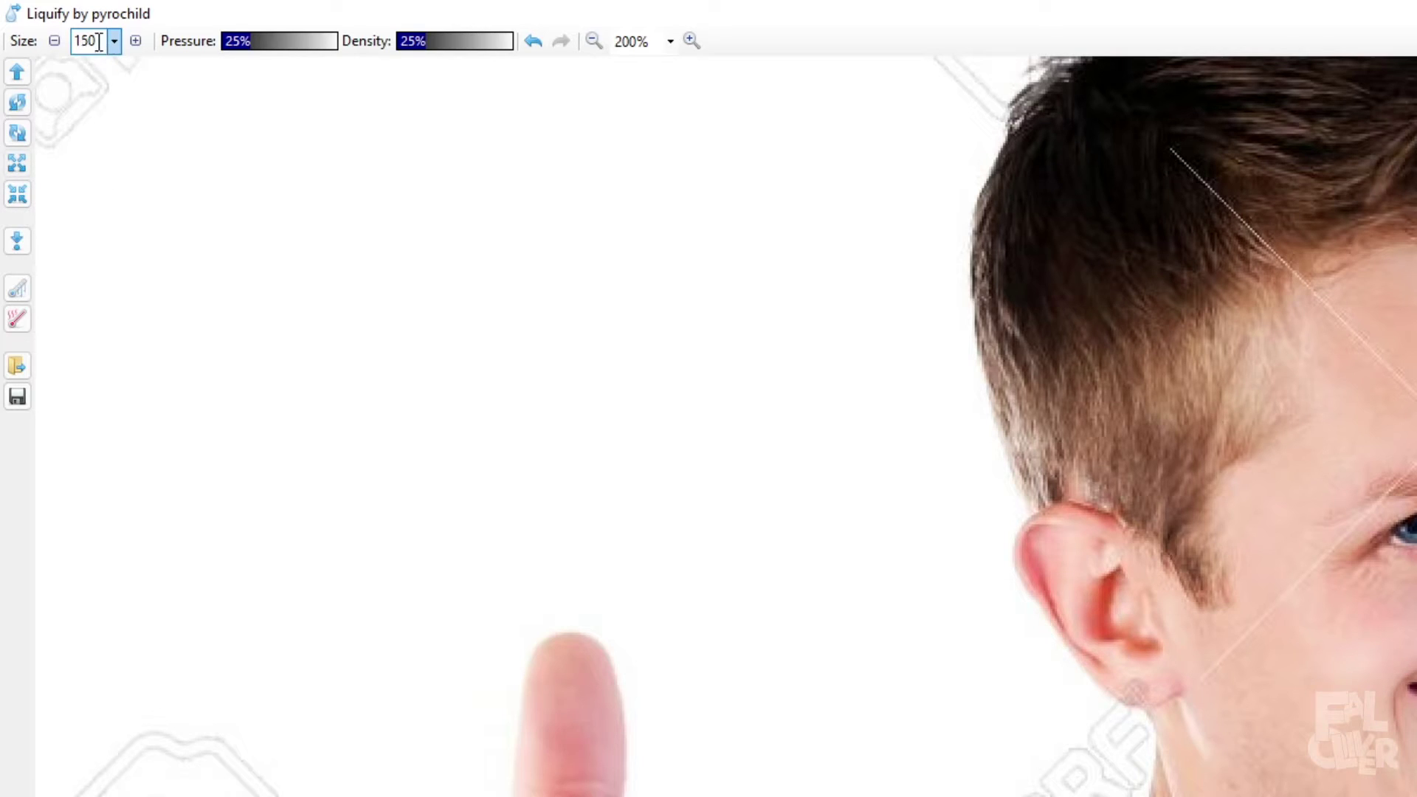
{"action": "type", "text": "125"}
{"action": "scroll", "coordinate": [96, 42], "scroll_direction": "down", "scroll_amount": 1}
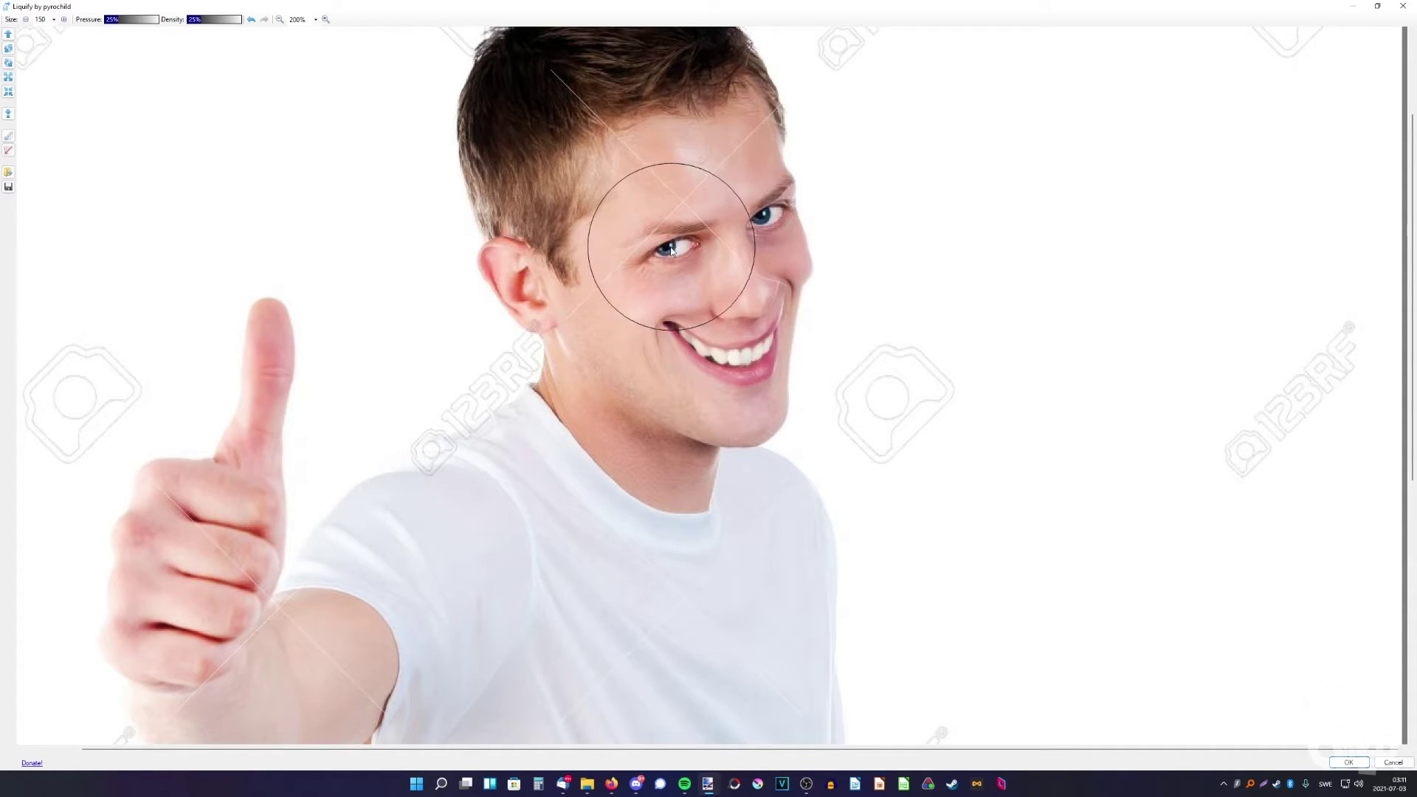
{"action": "left_click", "coordinate": [672, 251]}
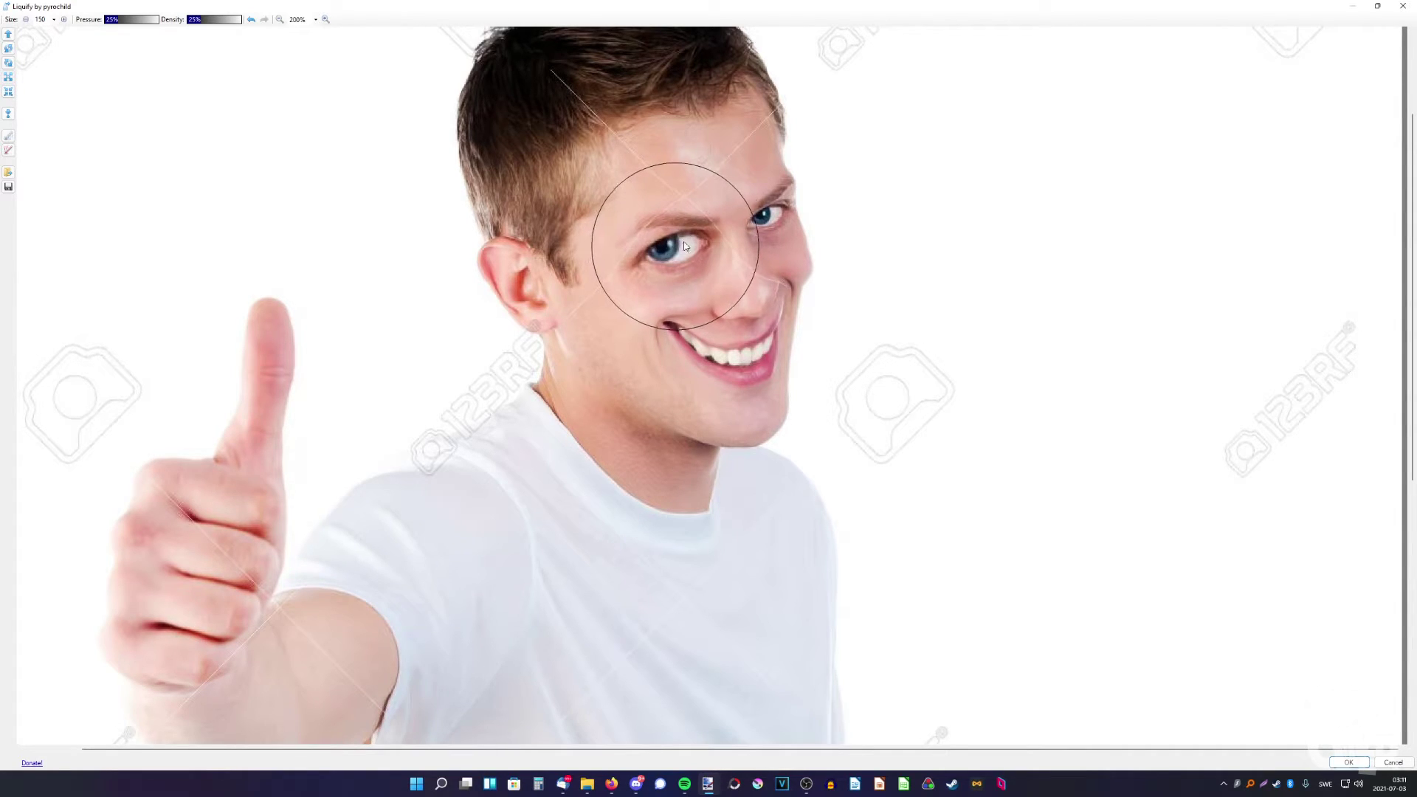
{"action": "left_click", "coordinate": [768, 201]}
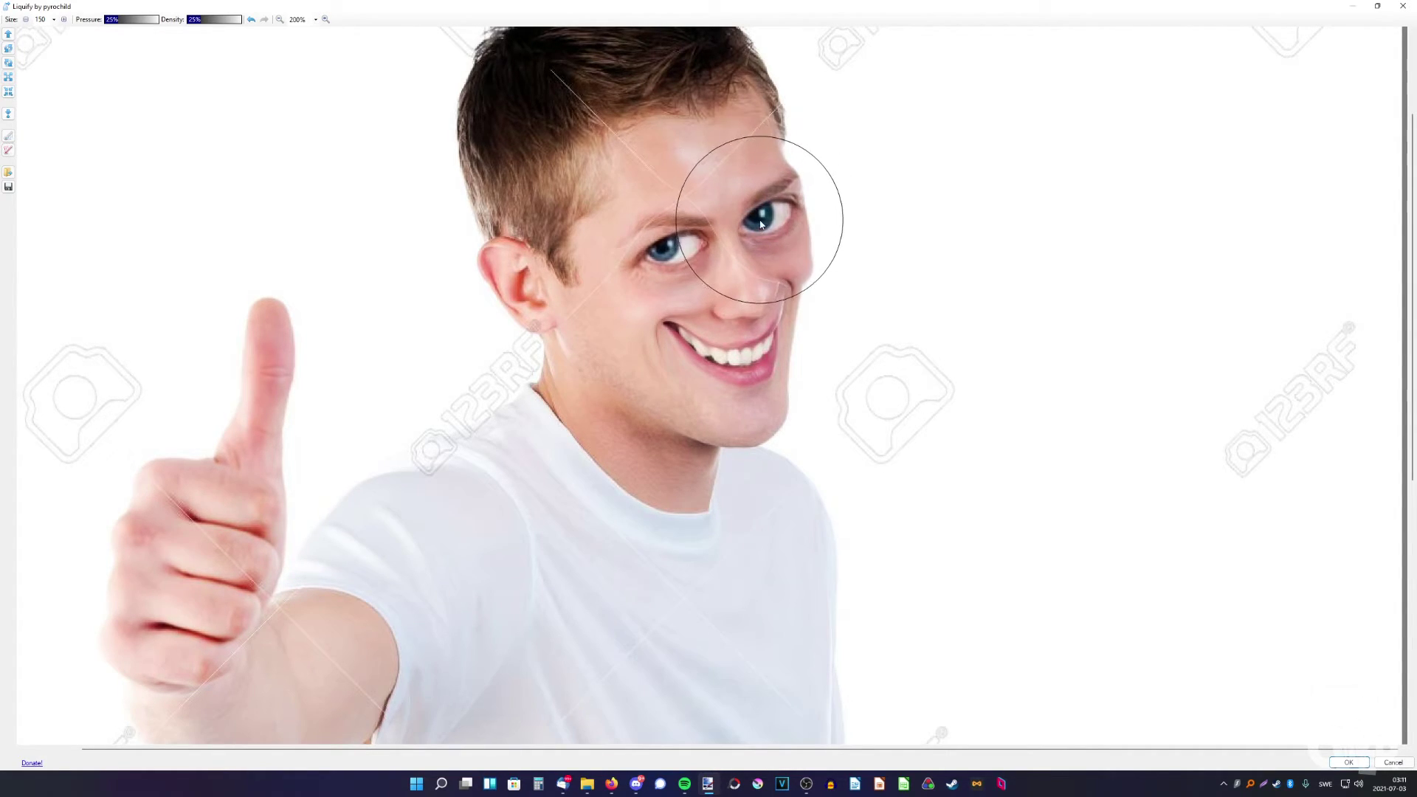
{"action": "key", "text": "ctrl+z"}
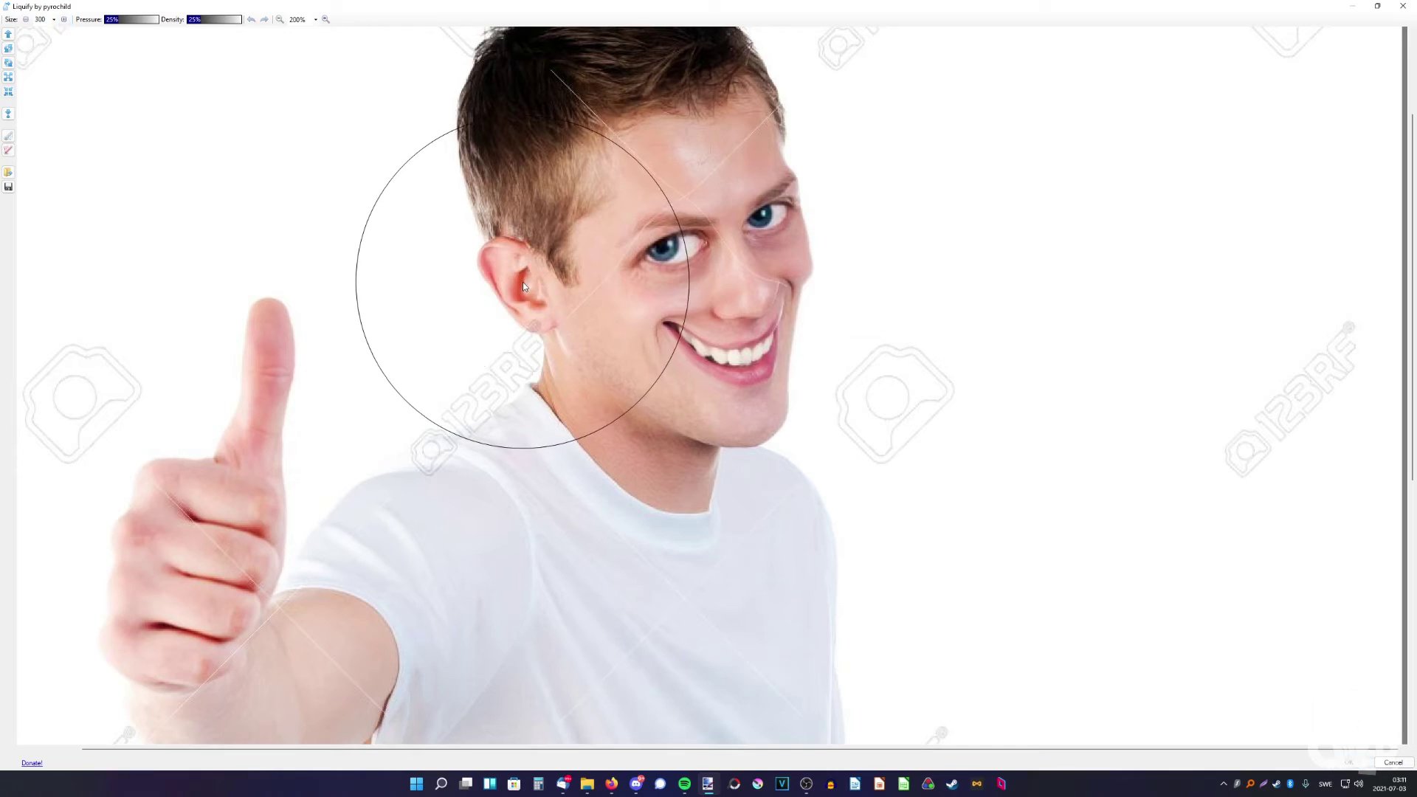
Shrink the man's ear and twist his face counterclockwise around the cheek with a brush size of 300
{"action": "left_click", "coordinate": [524, 286]}
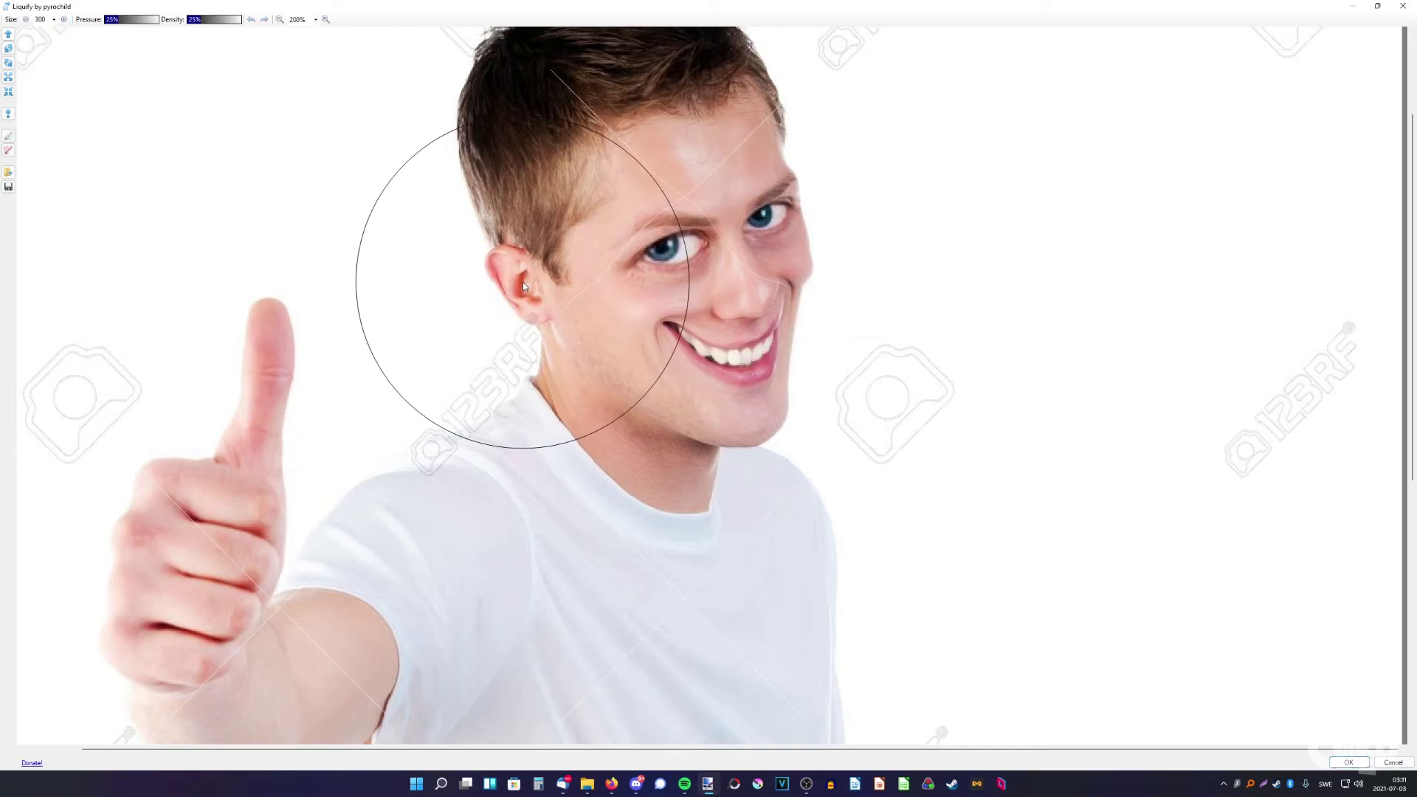
{"action": "key", "text": "ctrl+z"}
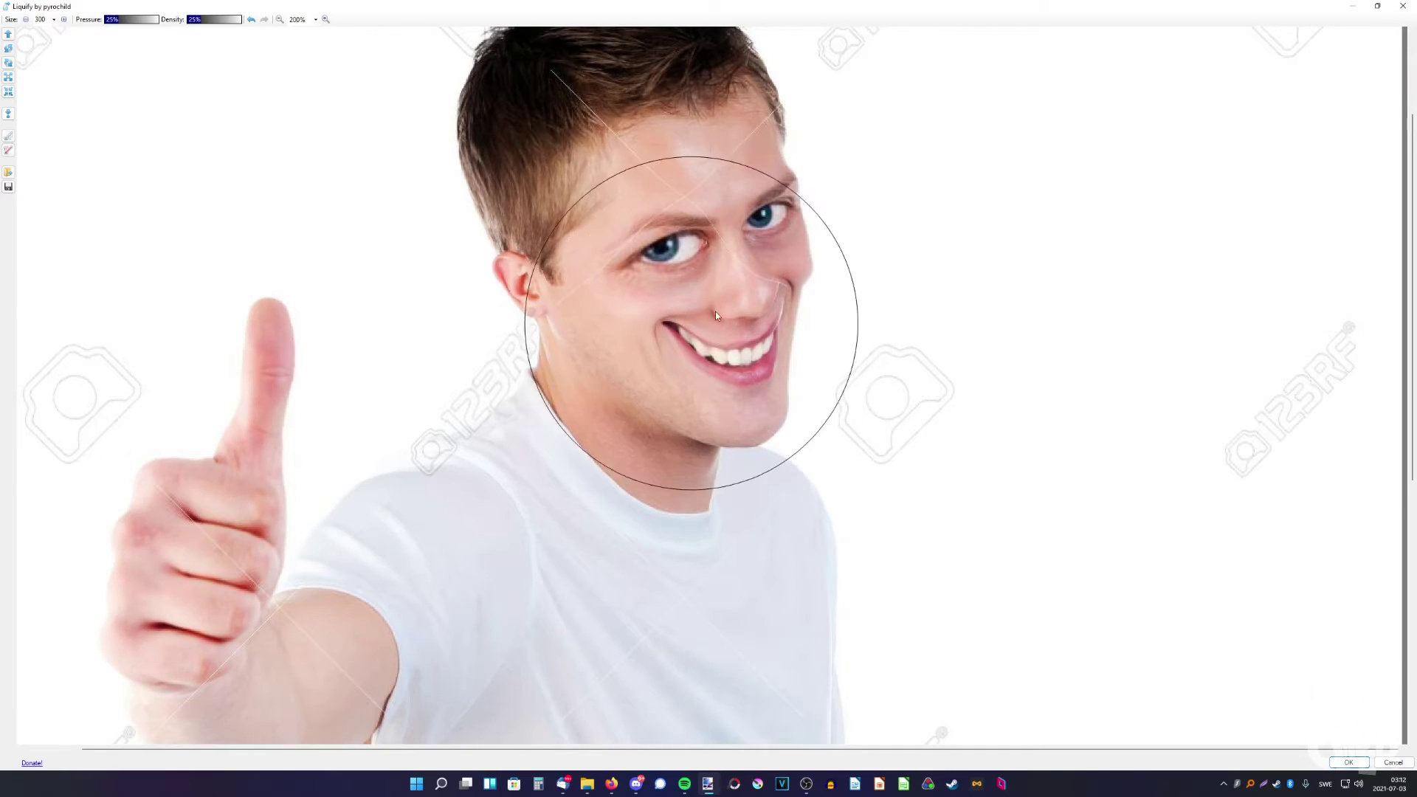
{"action": "left_click_drag", "start_coordinate": [704, 359], "coordinate": [746, 322]}
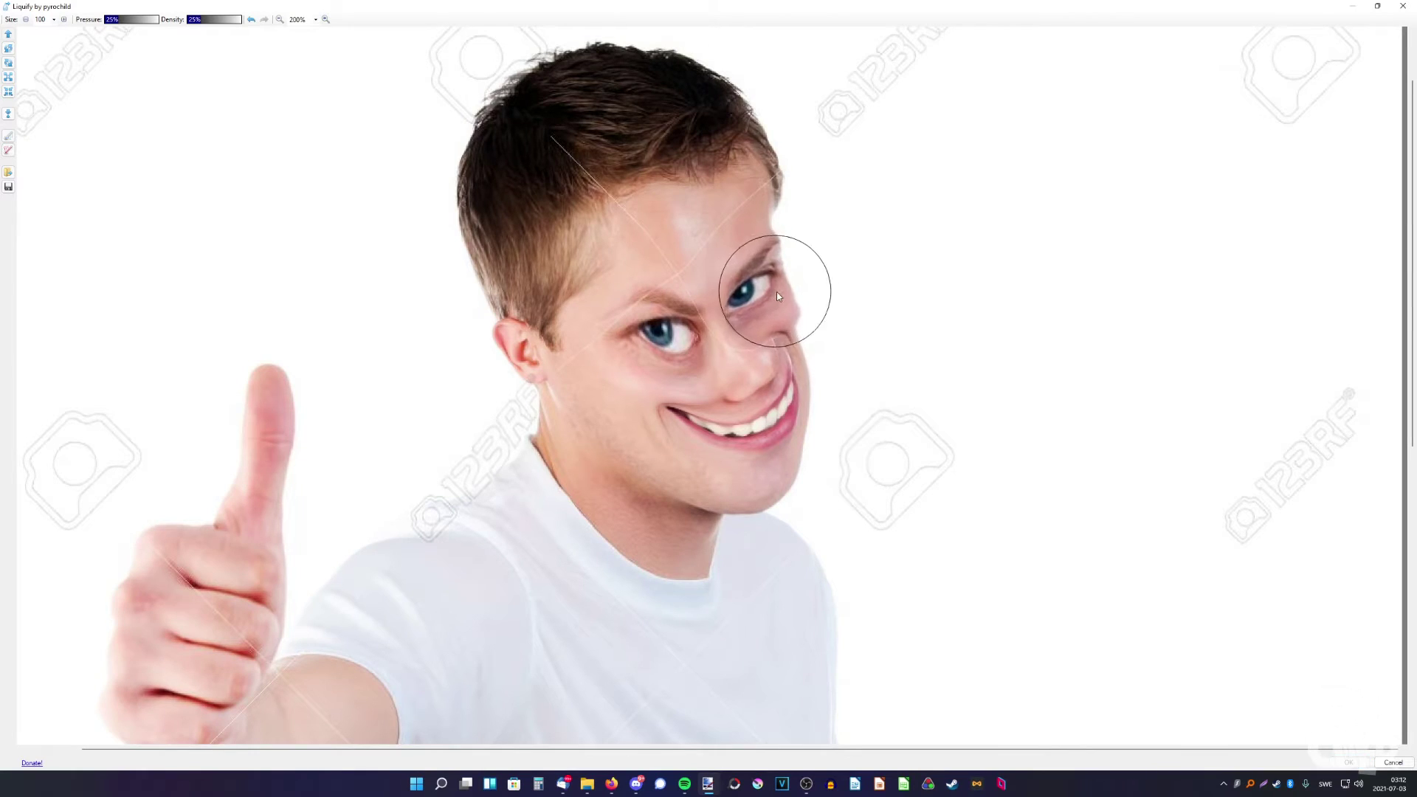
Push the inner ends of the man's eyebrows upward with a brush size of 100
{"action": "mouse_move", "coordinate": [751, 315]}
{"action": "left_mouse_down"}
{"action": "mouse_move", "coordinate": [771, 267]}
{"action": "mouse_move", "coordinate": [703, 341]}
{"action": "mouse_move", "coordinate": [672, 349]}
{"action": "mouse_move", "coordinate": [684, 352]}
{"action": "mouse_move", "coordinate": [693, 305]}
{"action": "mouse_move", "coordinate": [634, 307]}
{"action": "mouse_move", "coordinate": [693, 306]}
{"action": "mouse_move", "coordinate": [698, 336]}
{"action": "mouse_move", "coordinate": [671, 324]}
{"action": "mouse_move", "coordinate": [698, 315]}
{"action": "mouse_move", "coordinate": [691, 271]}
{"action": "mouse_move", "coordinate": [736, 278]}
{"action": "mouse_move", "coordinate": [723, 267]}
{"action": "mouse_move", "coordinate": [734, 259]}
{"action": "mouse_move", "coordinate": [791, 299]}
{"action": "mouse_move", "coordinate": [790, 280]}
{"action": "mouse_move", "coordinate": [746, 265]}
{"action": "mouse_move", "coordinate": [746, 287]}
{"action": "mouse_move", "coordinate": [745, 259]}
{"action": "mouse_move", "coordinate": [724, 289]}
{"action": "left_mouse_up"}
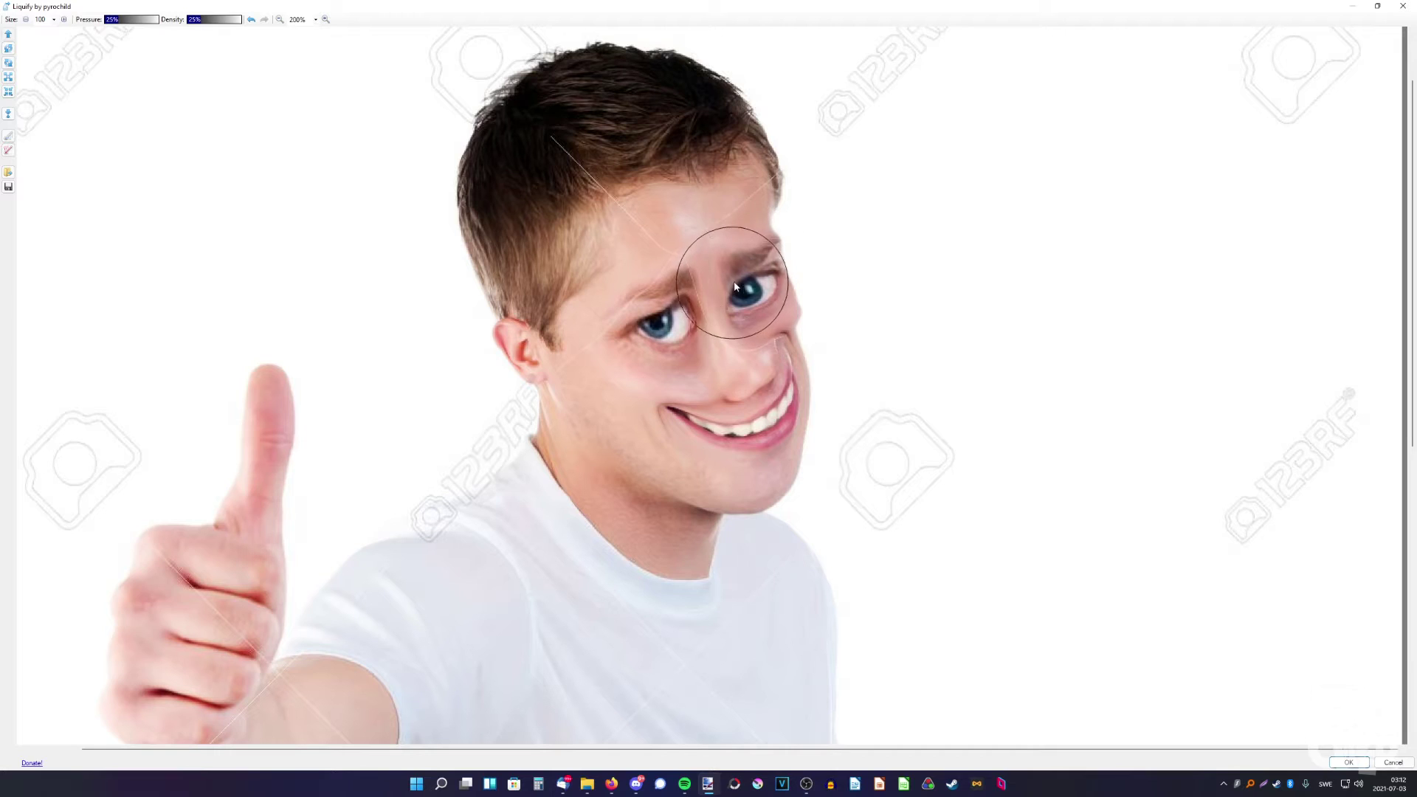
{"action": "scroll", "coordinate": [619, 330], "scroll_direction": "down", "scroll_amount": 2}
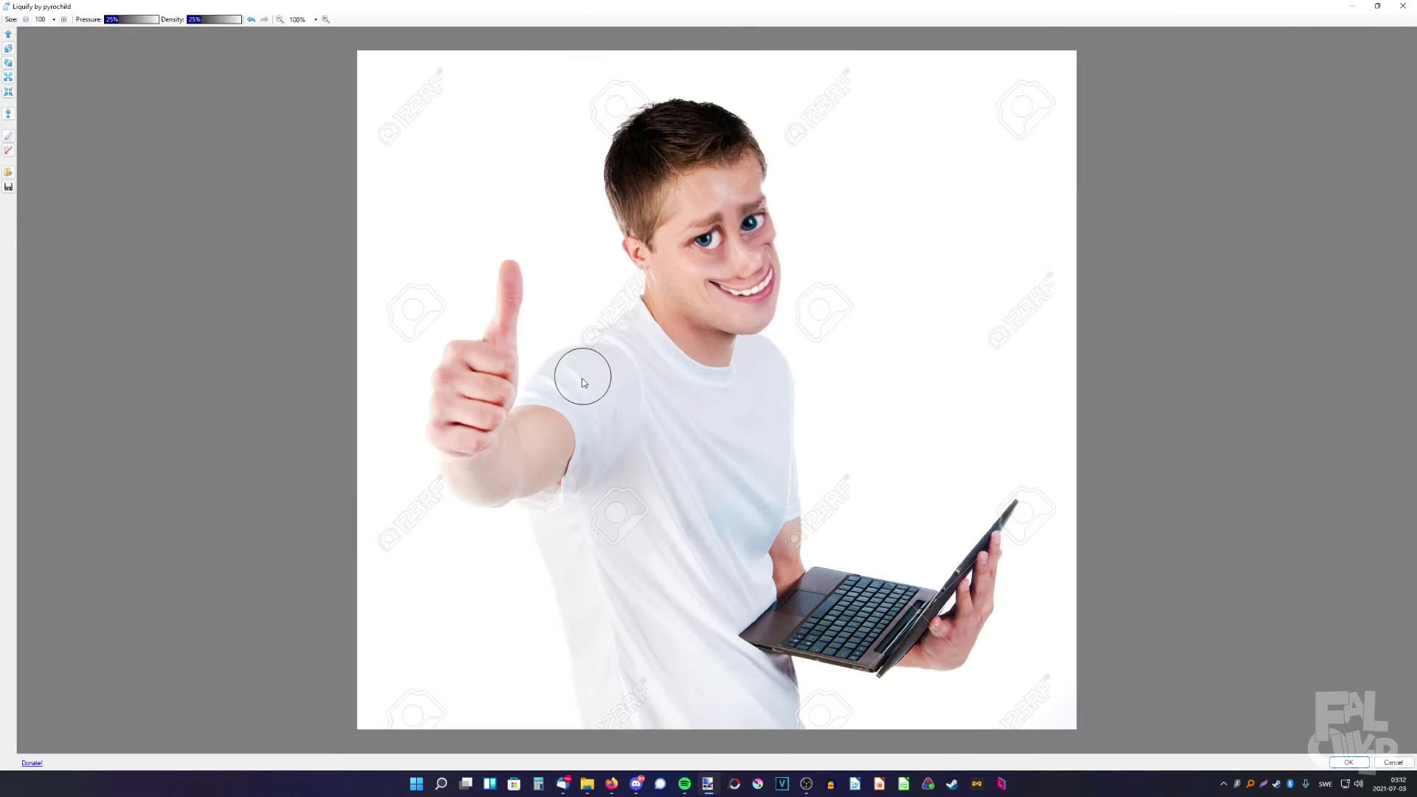
Shrink the man's raised thumb and fist with a brush size of 300
{"action": "double_click", "coordinate": [41, 20]}
{"action": "type", "text": "300"}
{"action": "left_click", "coordinate": [9, 91]}
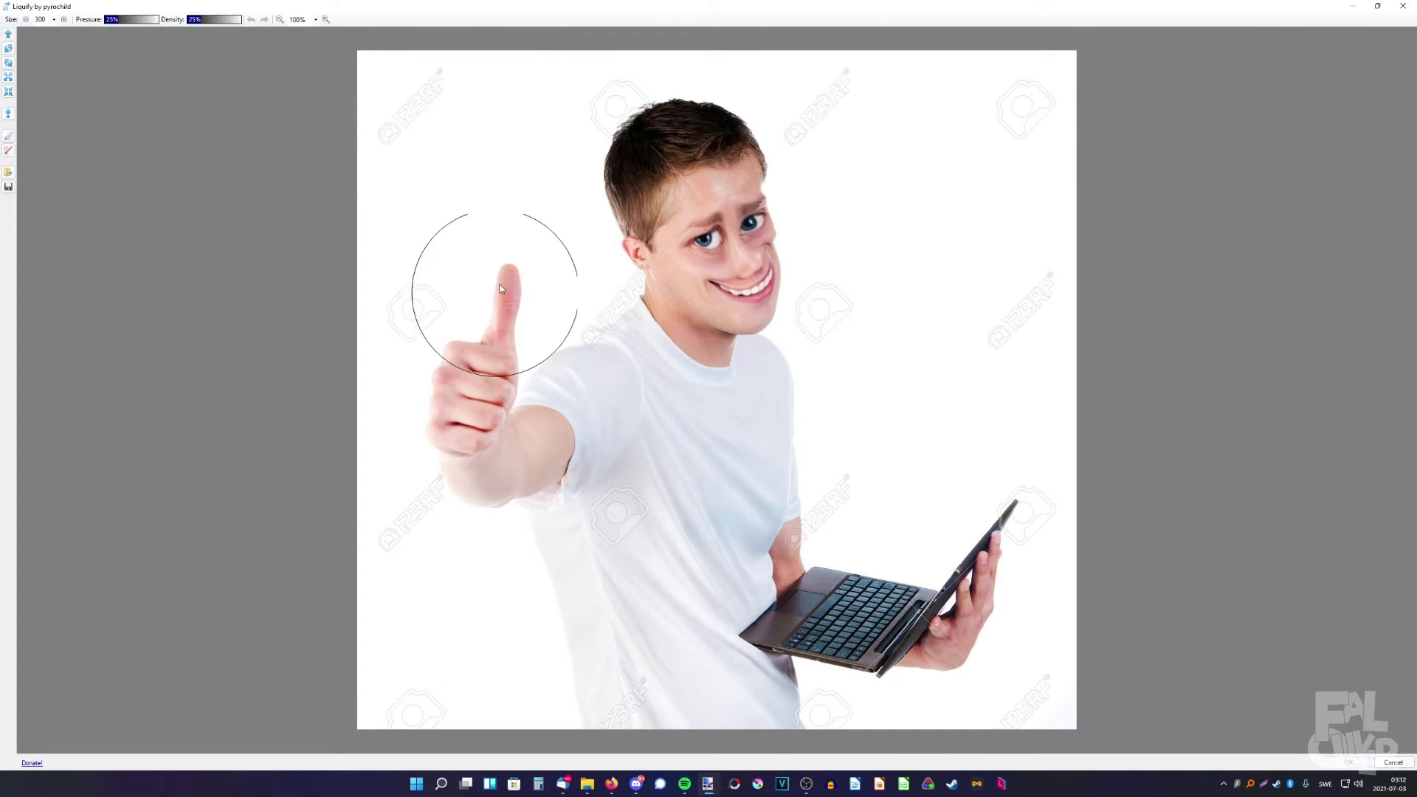
{"action": "left_click_drag", "start_coordinate": [495, 294], "coordinate": [515, 262]}
{"action": "mouse_move", "coordinate": [430, 395]}
{"action": "left_mouse_down"}
{"action": "mouse_move", "coordinate": [485, 311]}
{"action": "mouse_move", "coordinate": [506, 306]}
{"action": "mouse_move", "coordinate": [517, 358]}
{"action": "left_mouse_up"}
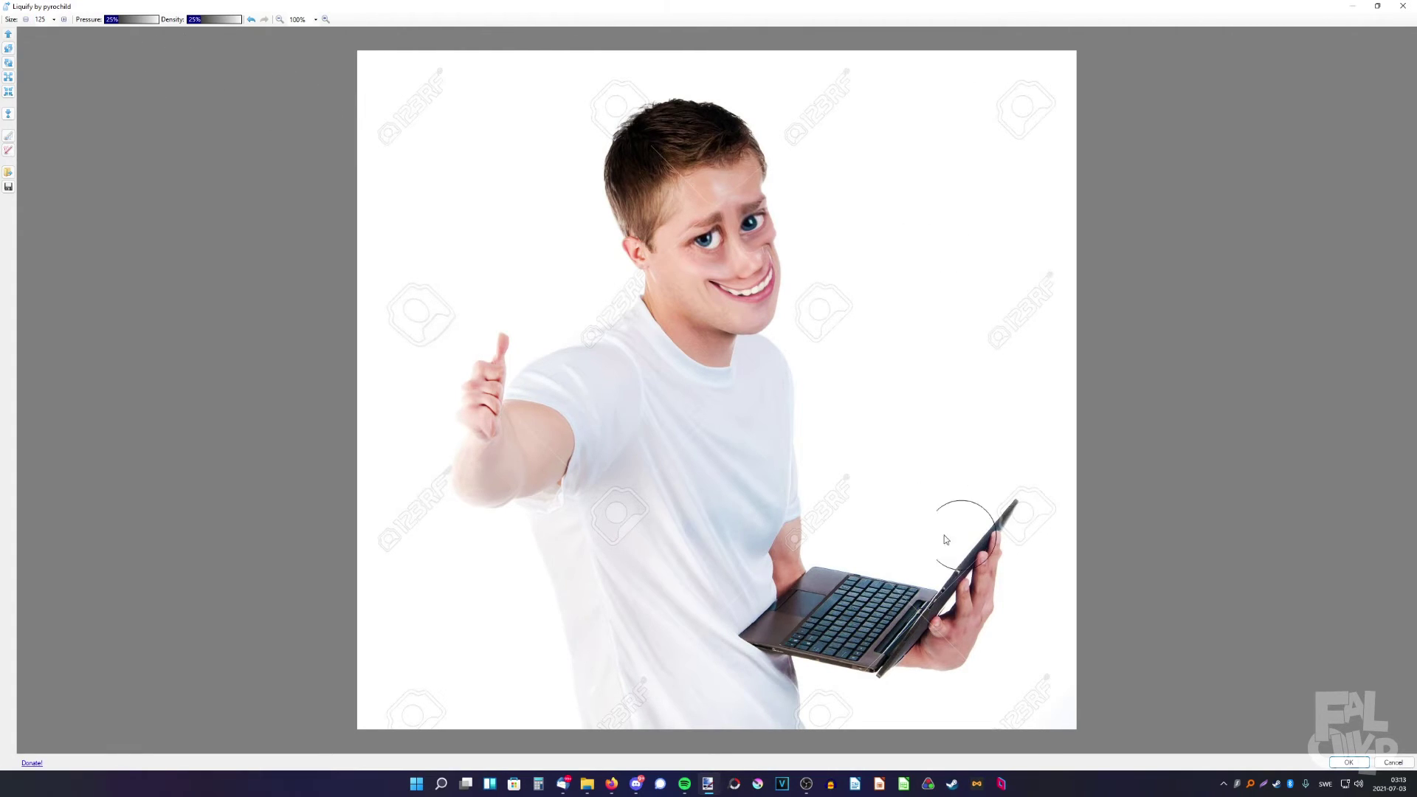
Push the raised arm's upper part and the other arm's sleeve outward with a brush size of 300
{"action": "mouse_move", "coordinate": [520, 416]}
{"action": "left_mouse_down"}
{"action": "mouse_move", "coordinate": [549, 426]}
{"action": "mouse_move", "coordinate": [542, 407]}
{"action": "mouse_move", "coordinate": [577, 422]}
{"action": "mouse_move", "coordinate": [572, 409]}
{"action": "left_mouse_up"}
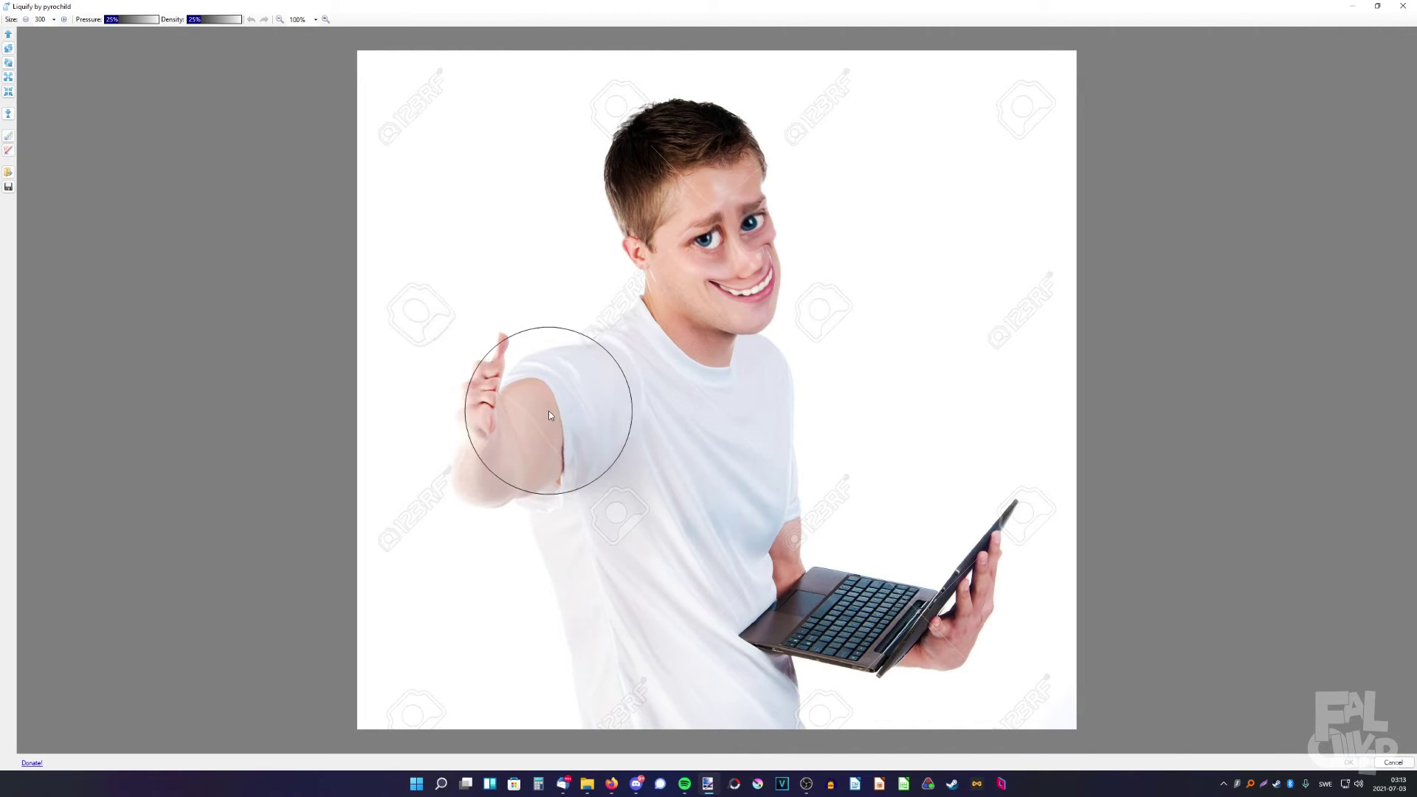
{"action": "mouse_move", "coordinate": [765, 512]}
{"action": "left_mouse_down"}
{"action": "mouse_move", "coordinate": [813, 513]}
{"action": "mouse_move", "coordinate": [781, 504]}
{"action": "left_mouse_up"}
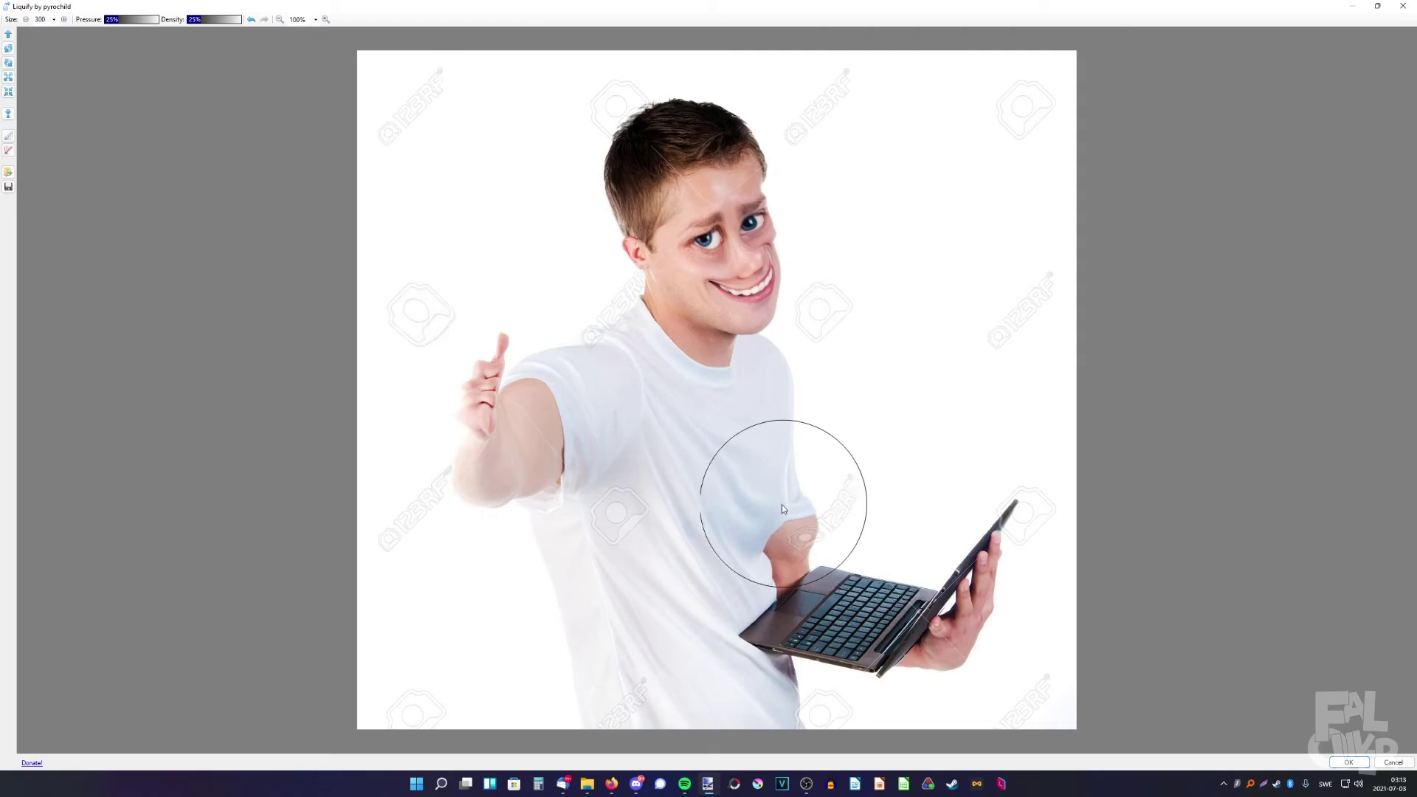
Try pushing the hair and back of the head outward at 100% brush pressure, and undo the distortion
{"action": "left_click", "coordinate": [127, 20]}
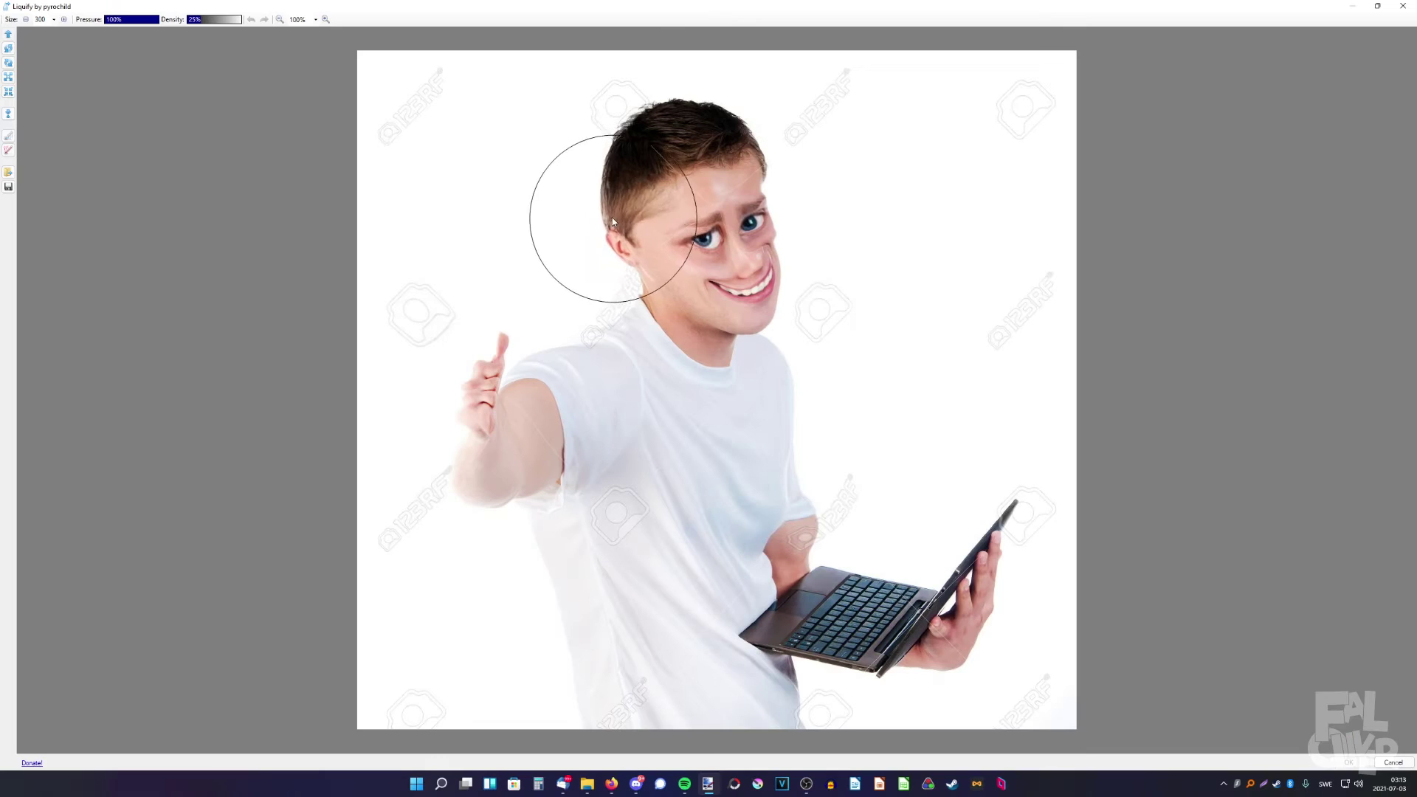
{"action": "mouse_move", "coordinate": [1274, 491]}
{"action": "left_mouse_down"}
{"action": "mouse_move", "coordinate": [1253, 315]}
{"action": "mouse_move", "coordinate": [1185, 468]}
{"action": "left_mouse_up"}
{"action": "left_click_drag", "start_coordinate": [559, 219], "coordinate": [594, 223]}
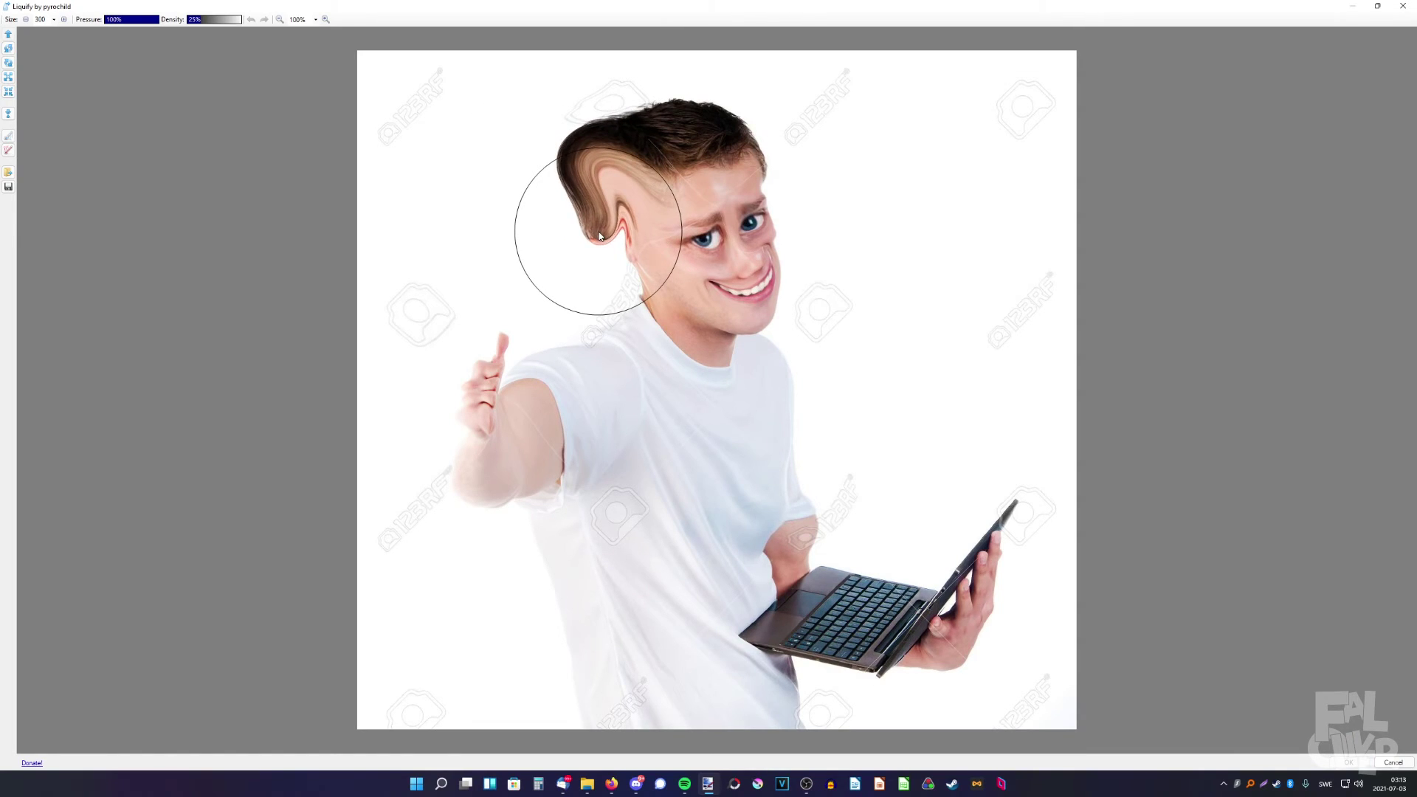
{"action": "key", "text": "ctrl+z"}
{"action": "key", "text": "ctrl+z"}
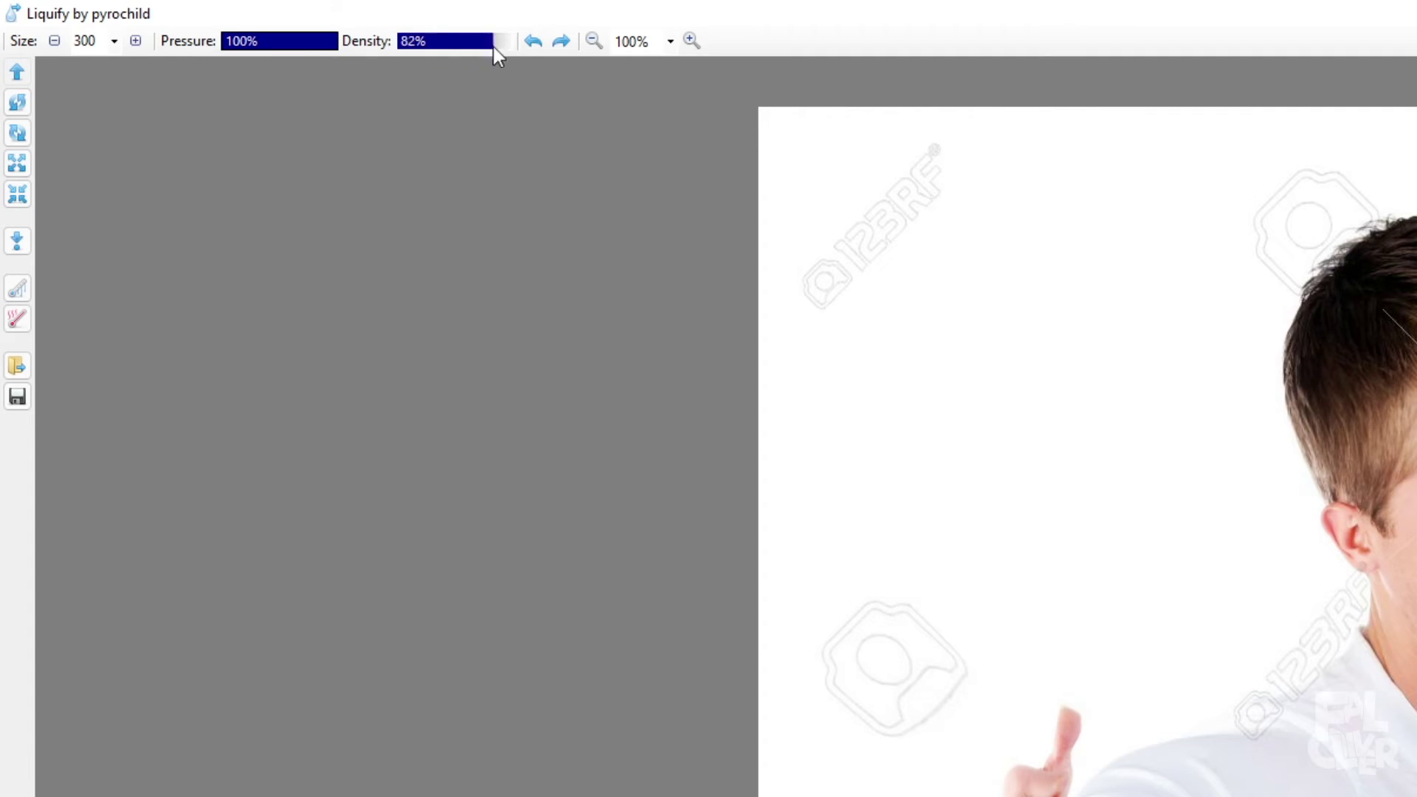
Set the brush density to 100%
{"action": "left_click_drag", "start_coordinate": [493, 47], "coordinate": [518, 48]}
{"action": "mouse_move", "coordinate": [732, 179]}
{"action": "left_mouse_down"}
{"action": "mouse_move", "coordinate": [816, 216]}
{"action": "mouse_move", "coordinate": [856, 234]}
{"action": "left_mouse_up"}
{"action": "left_click", "coordinate": [561, 45]}
{"action": "left_click", "coordinate": [691, 42]}
{"action": "left_click", "coordinate": [691, 42]}
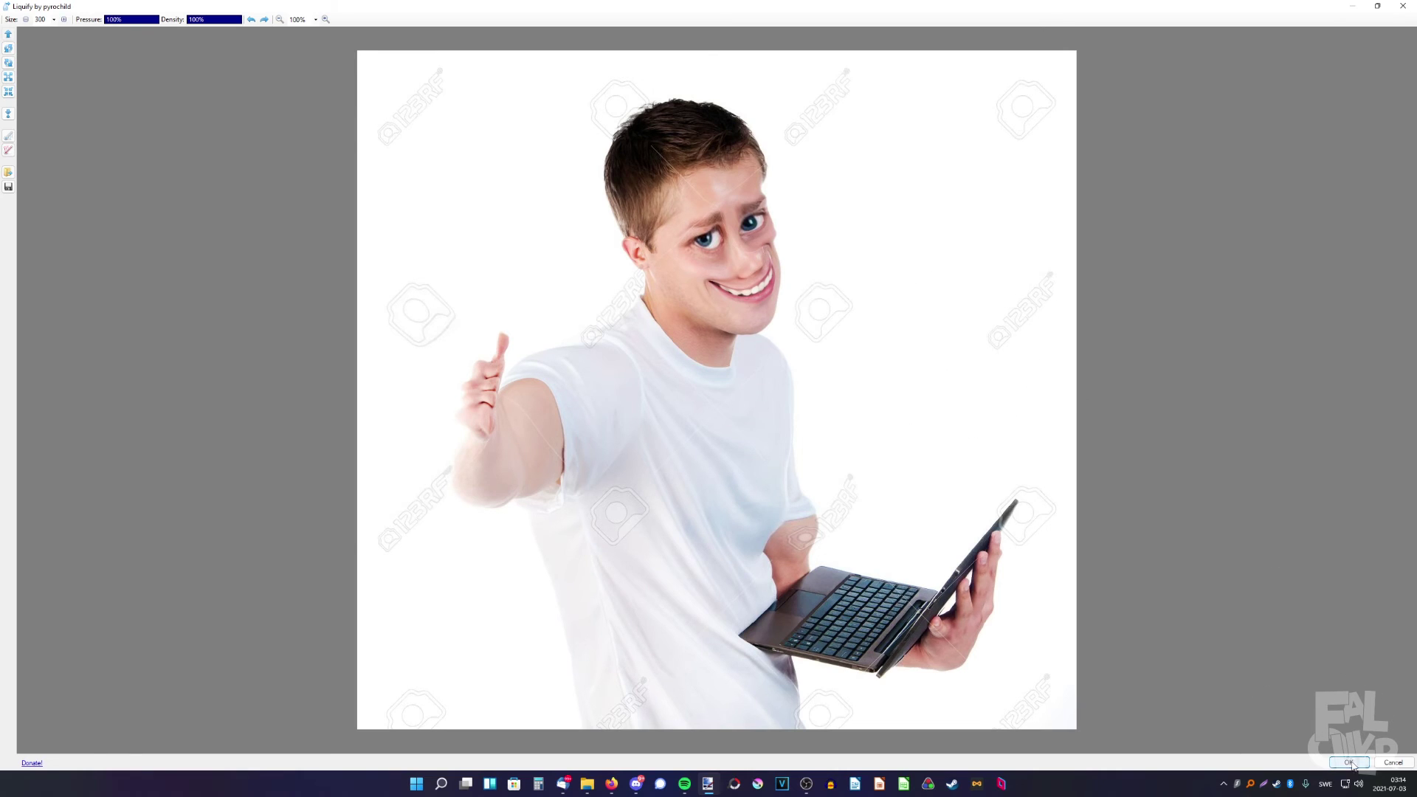
Apply the Liquify distortions to the photo of the man
{"action": "left_click", "coordinate": [1350, 764]}
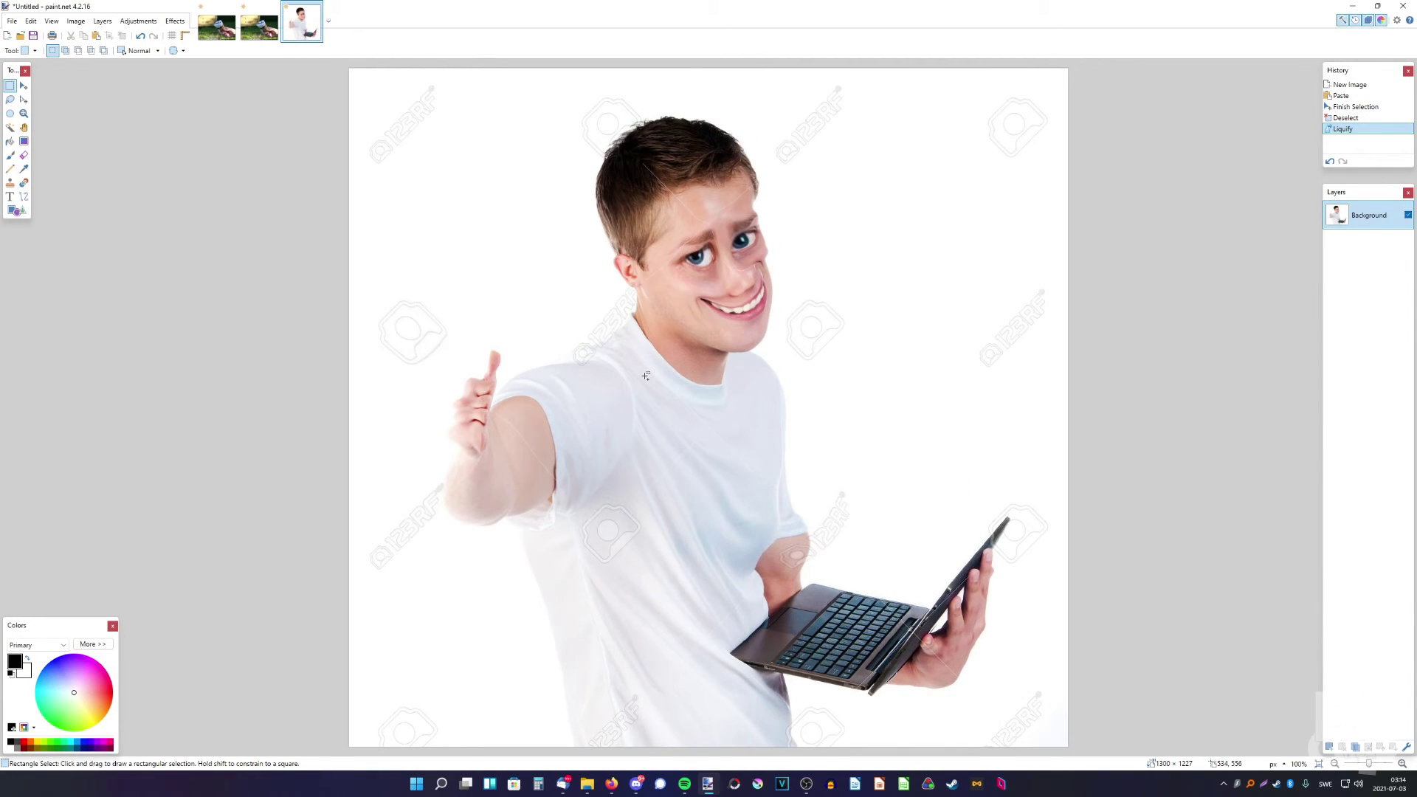
{"action": "scroll", "coordinate": [646, 375], "scroll_direction": "down", "scroll_amount": 1}
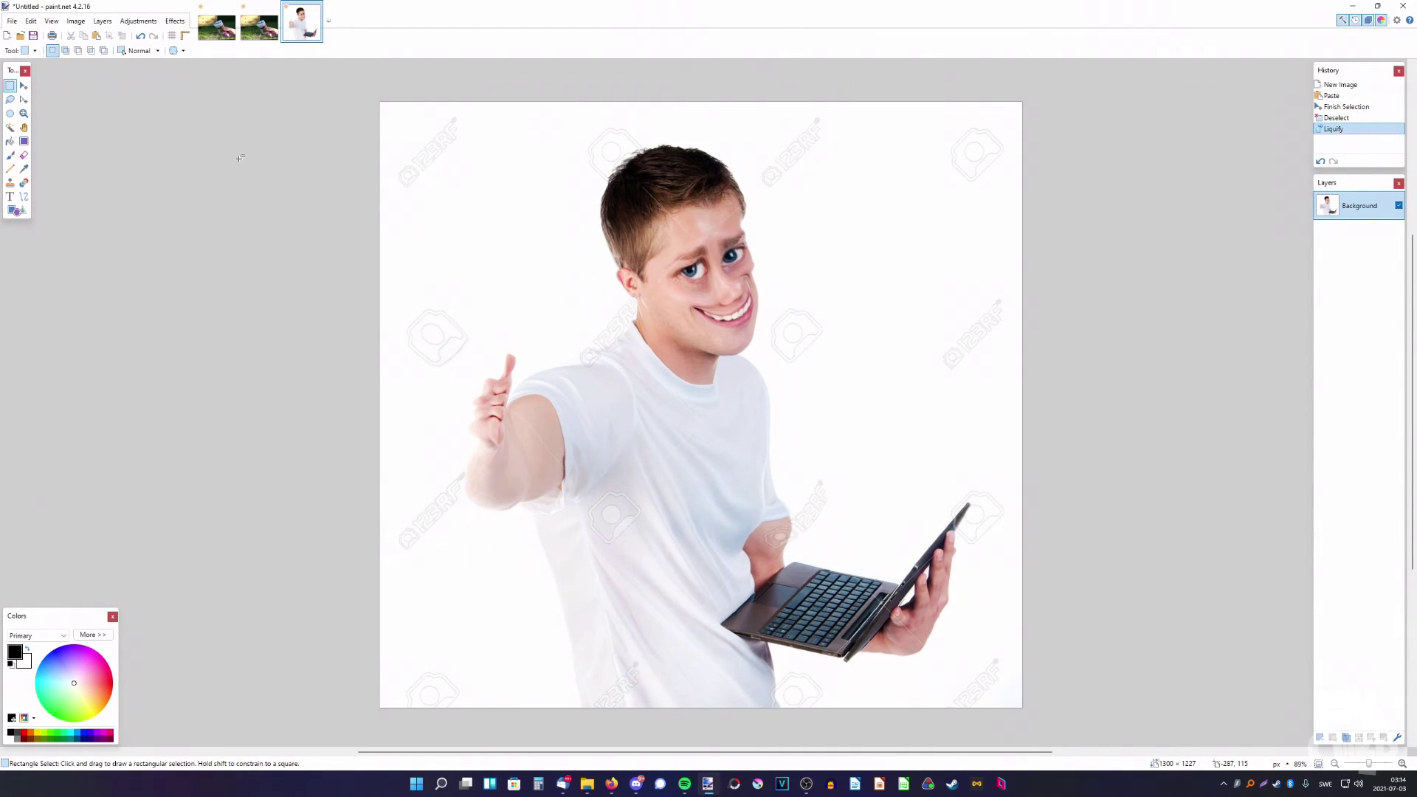